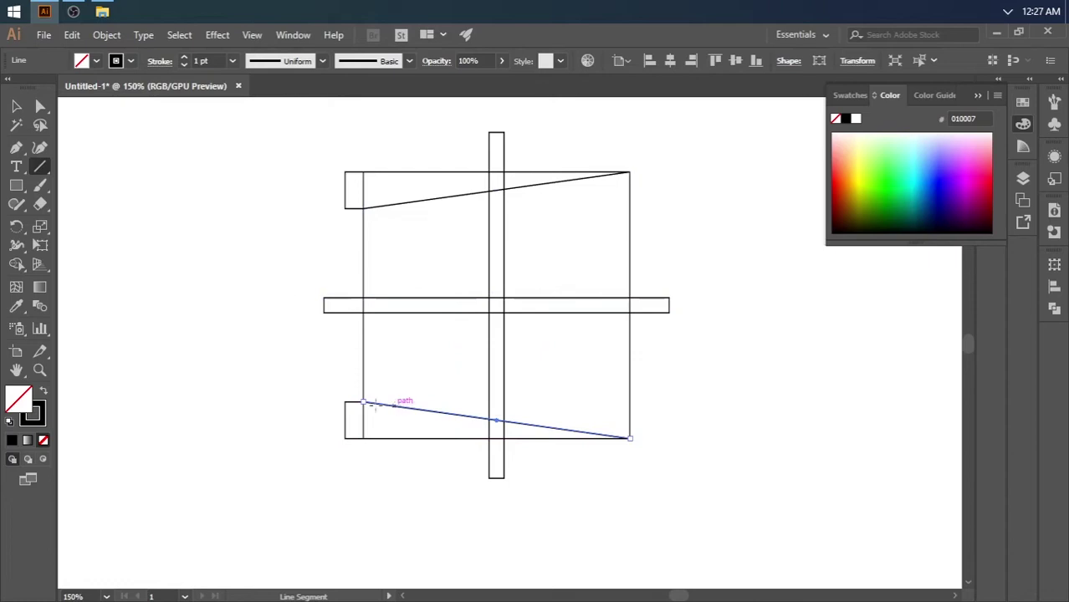
click(16, 106)
click(201, 309)
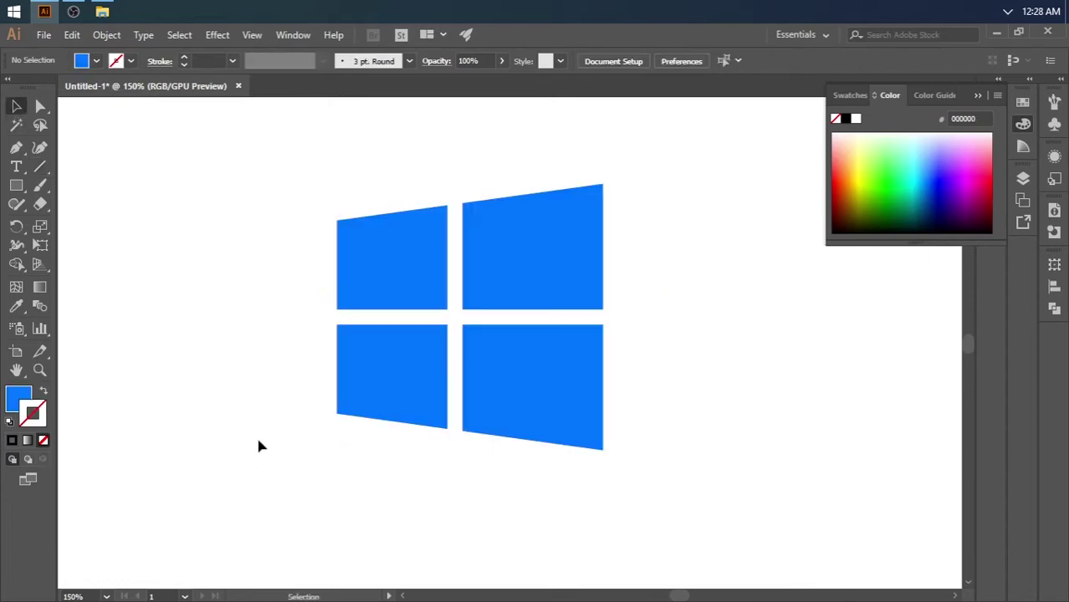
drag(256, 436, 731, 183)
click(128, 322)
- Add the text "WINDOWS 10" near the lower left corner of the blue window logo
click(21, 173)
click(316, 453)
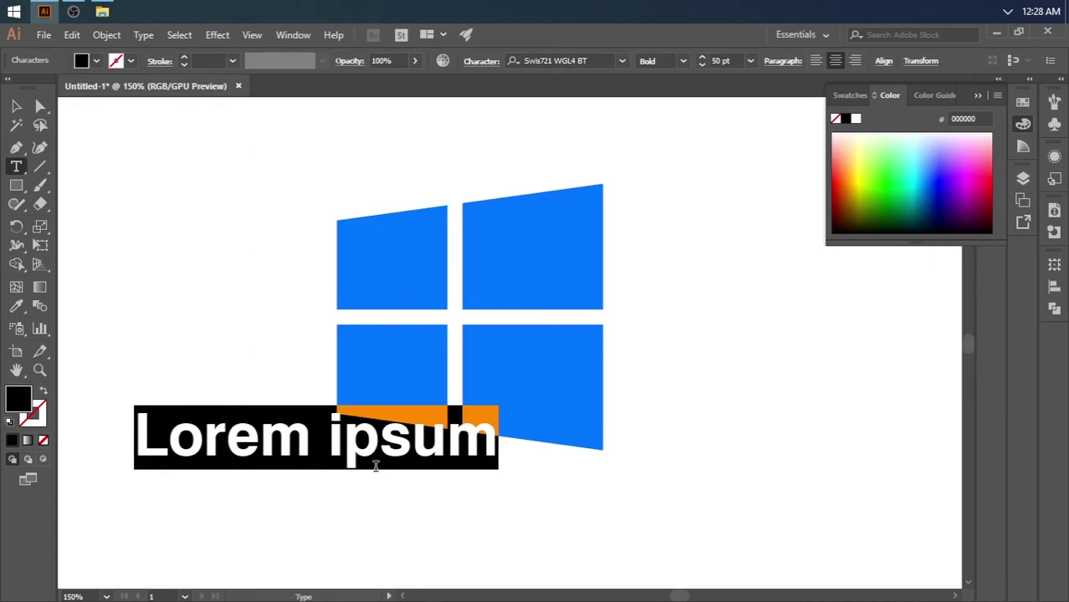
text(WIN)
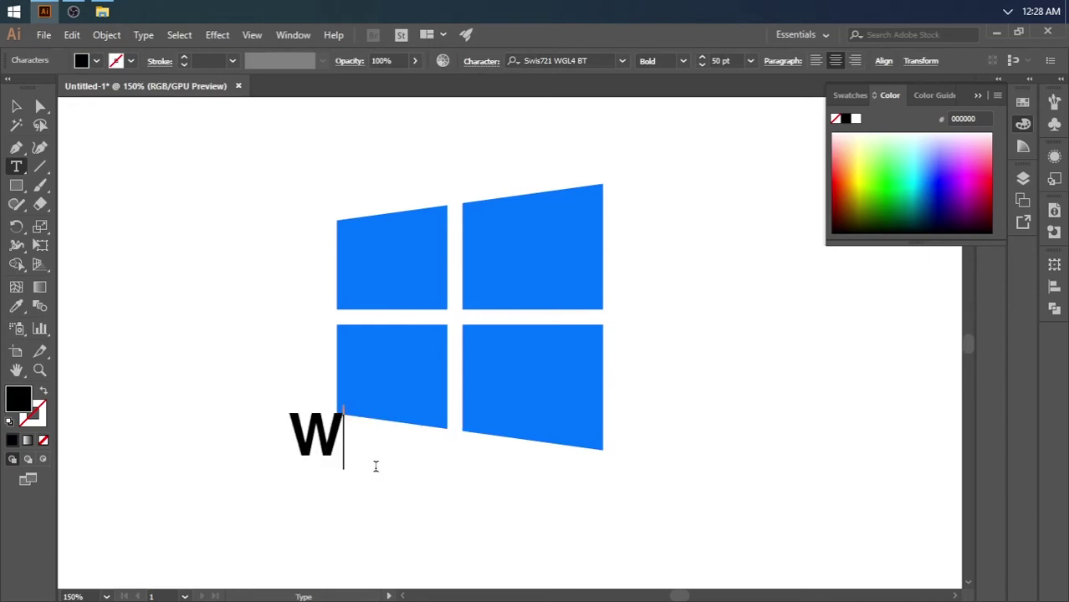
text(DOWS 10)
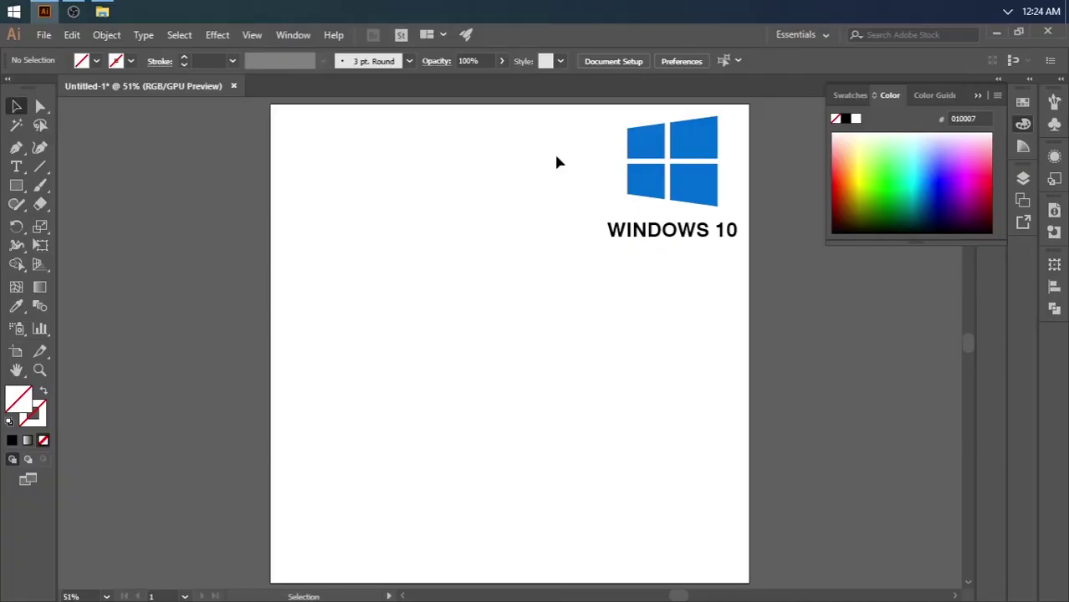
- Set the document units to Centimeters in the Document Setup
click(620, 61)
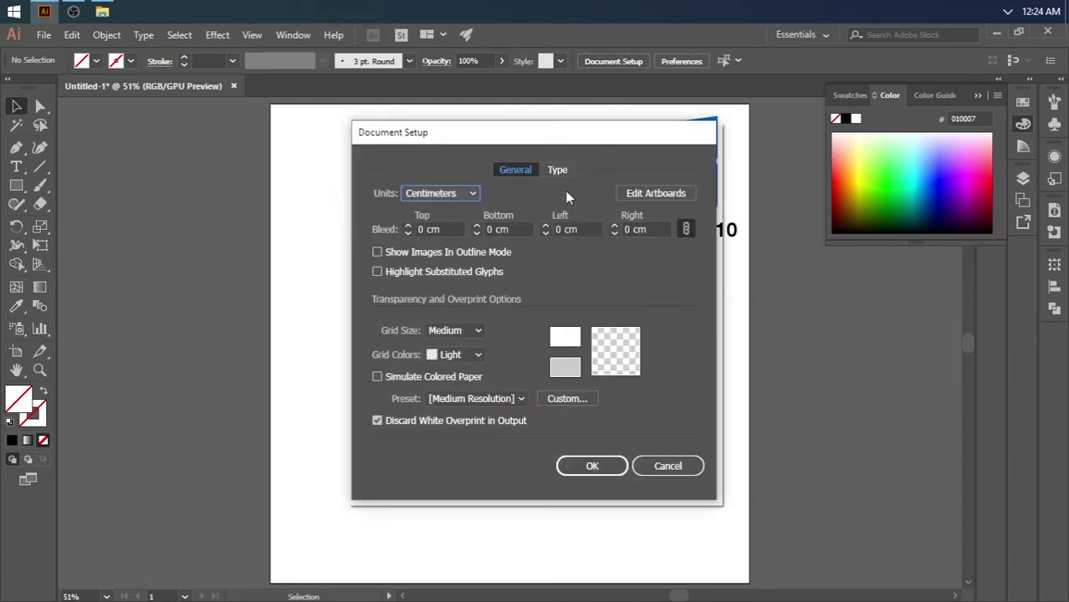
click(449, 194)
click(449, 194)
click(592, 466)
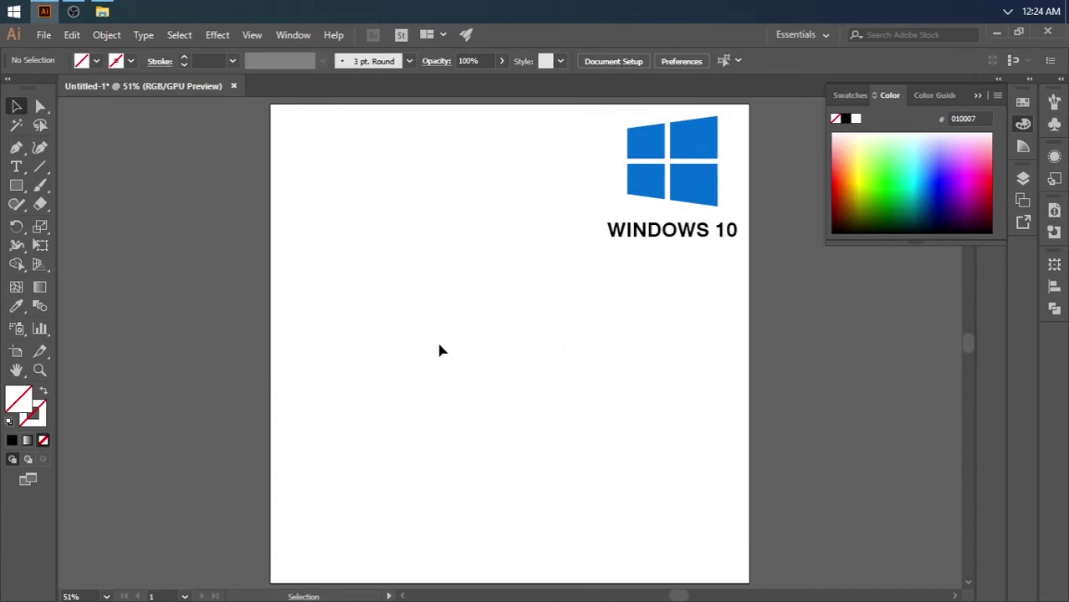
- Create an 8 cm by 8 cm square on the artboard using the Rectangle tool
click(17, 186)
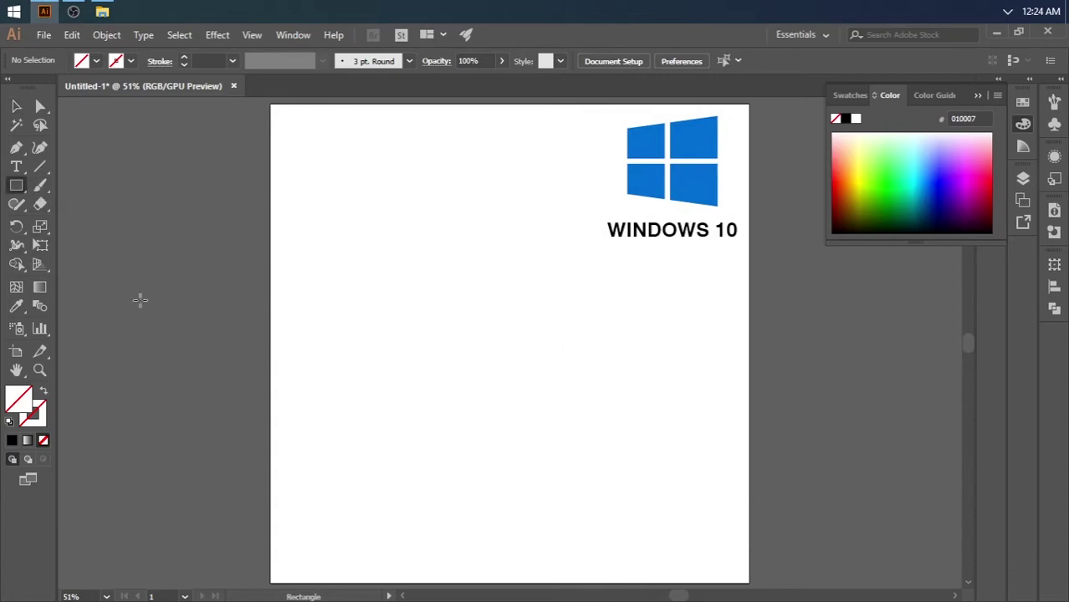
click(373, 287)
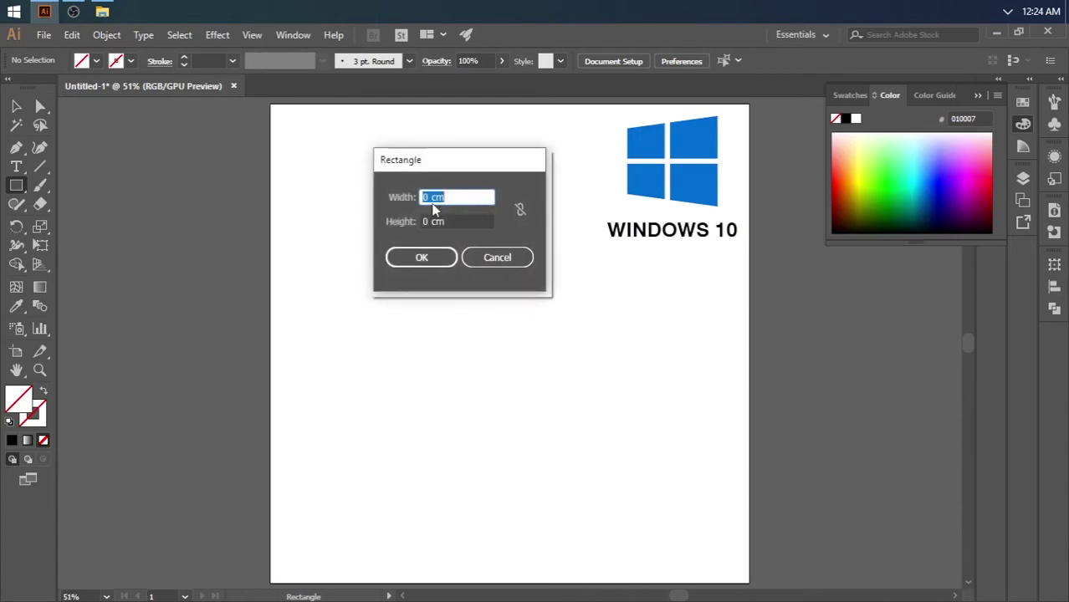
text(8)
click(430, 227)
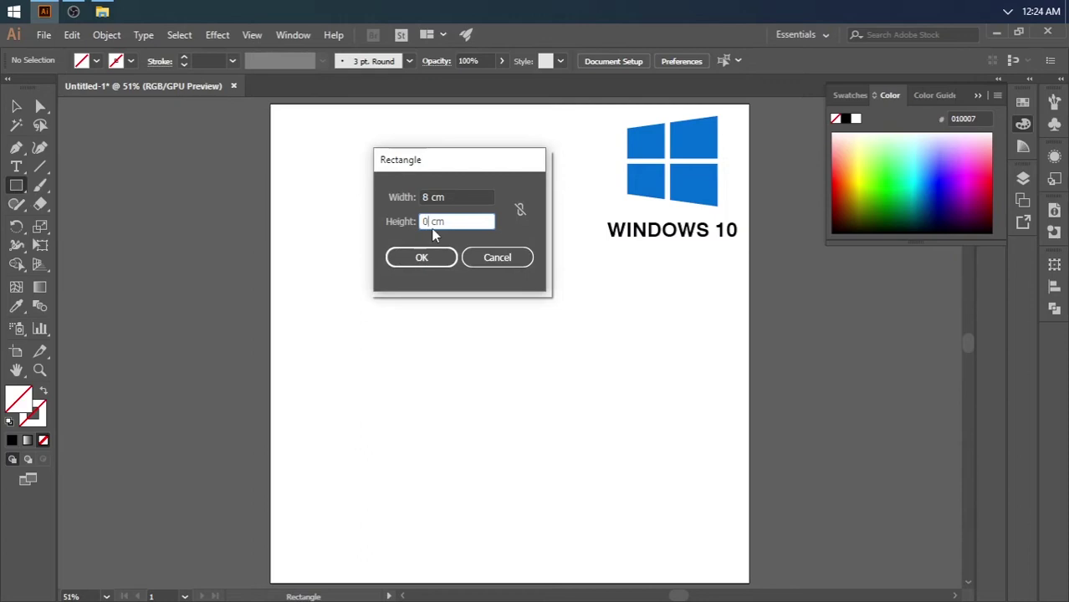
triple_click(432, 227)
text(8)
click(426, 260)
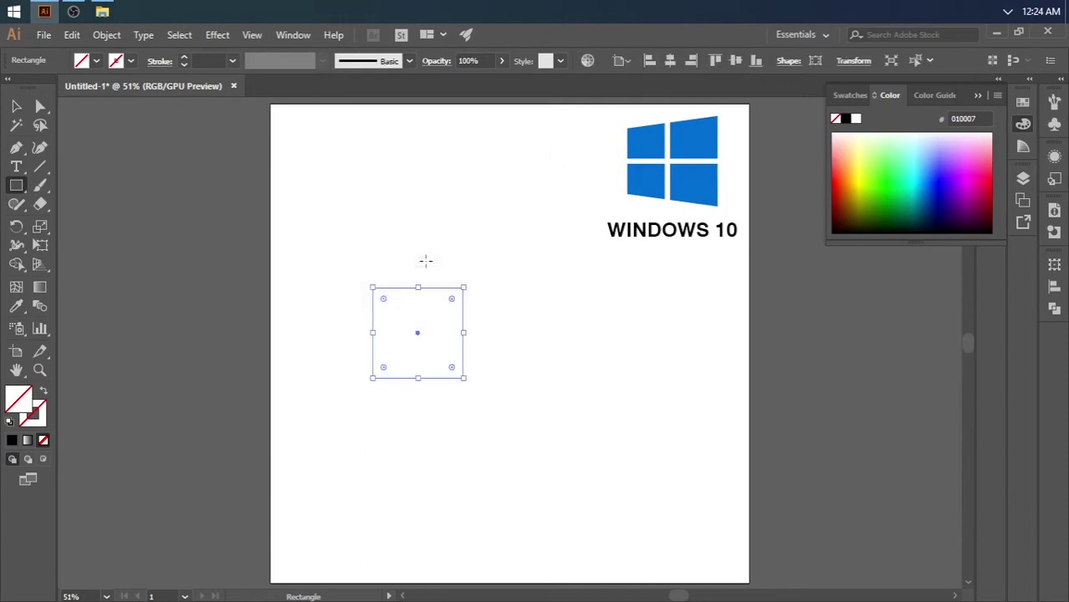
- Give the square a black stroke
click(16, 106)
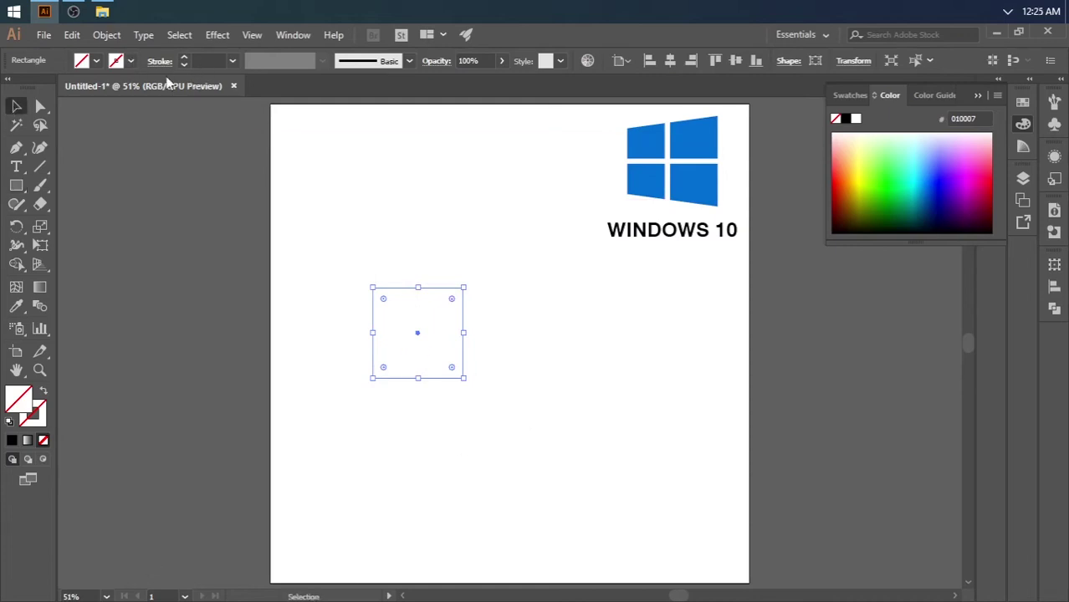
click(118, 64)
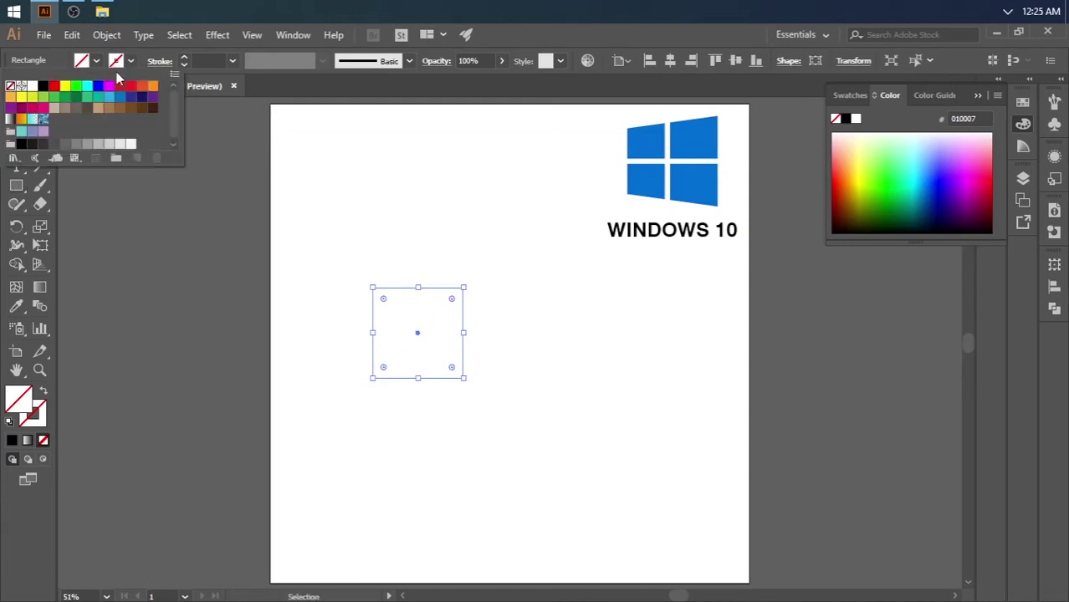
click(42, 86)
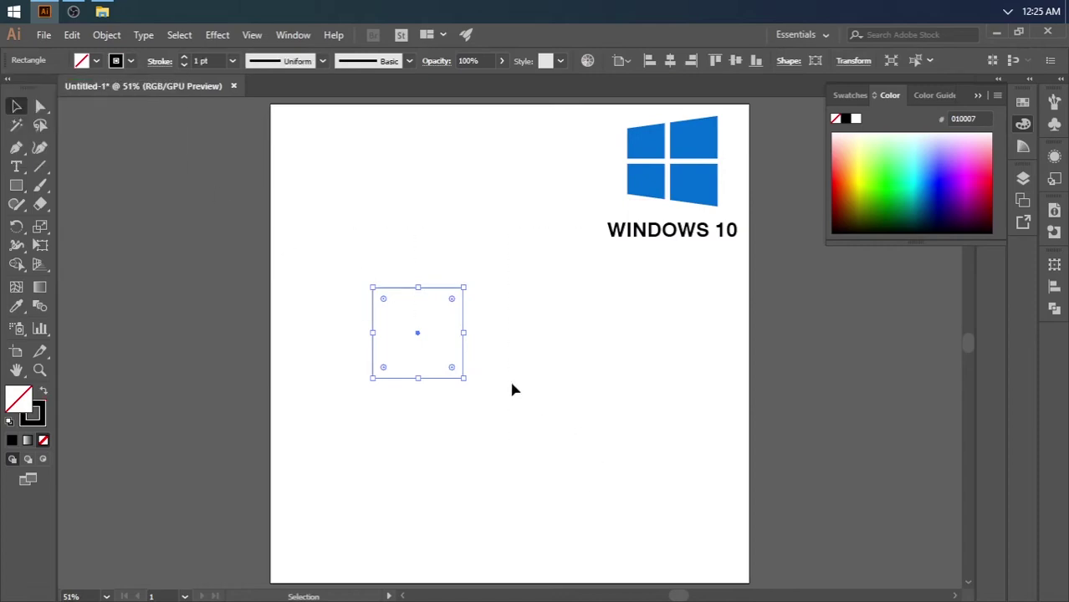
- Center the square horizontally and vertically on the artboard
click(668, 62)
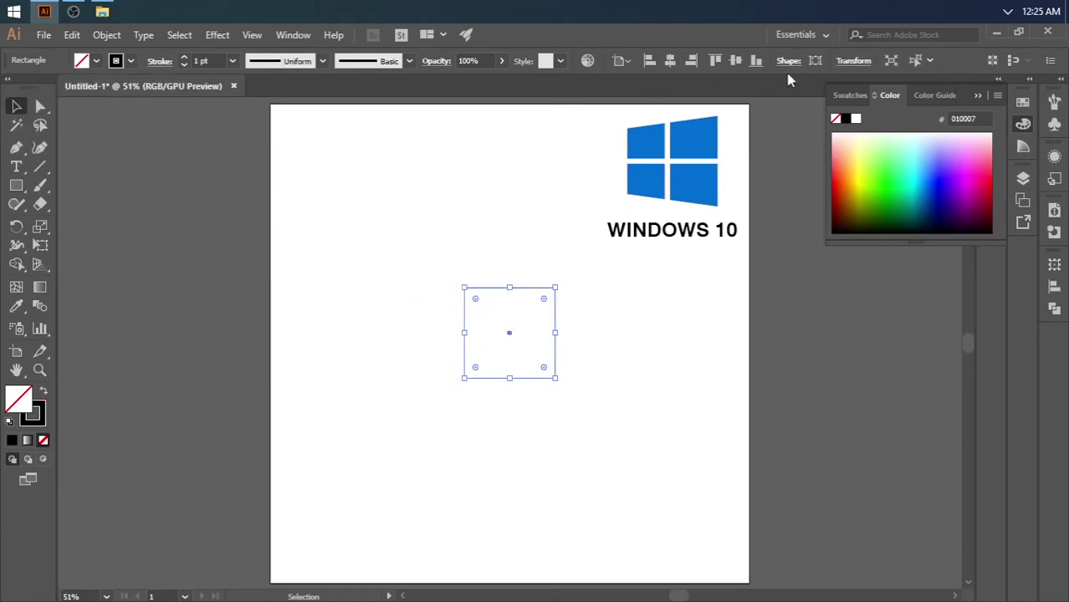
click(730, 62)
drag(631, 488, 432, 377)
click(338, 343)
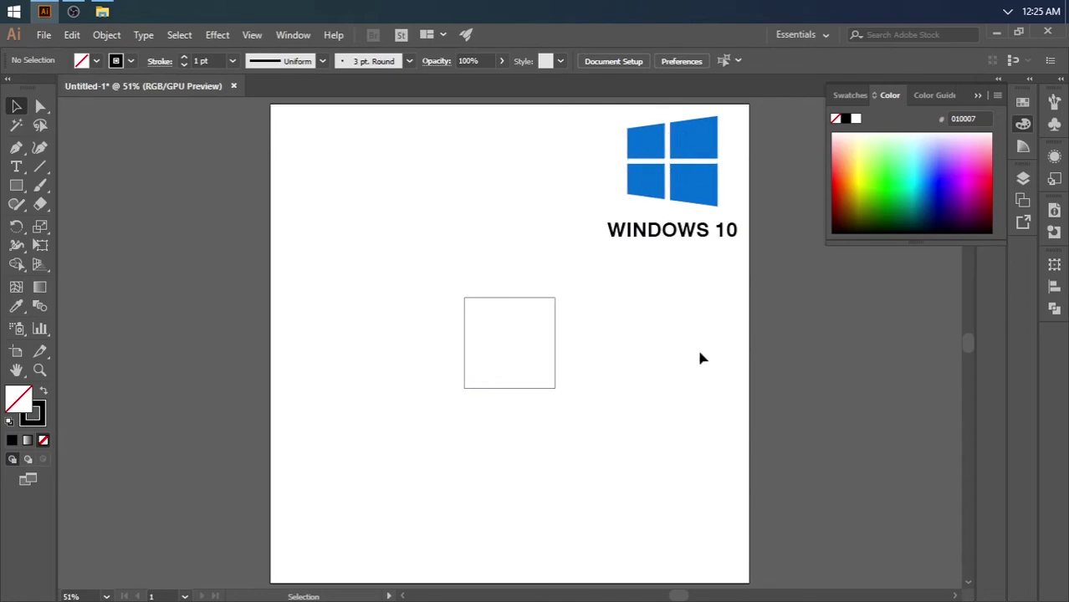
- Draw a thin bar about 10.4 cm wide and 0.4 cm high just below the square and center it horizontally
click(18, 189)
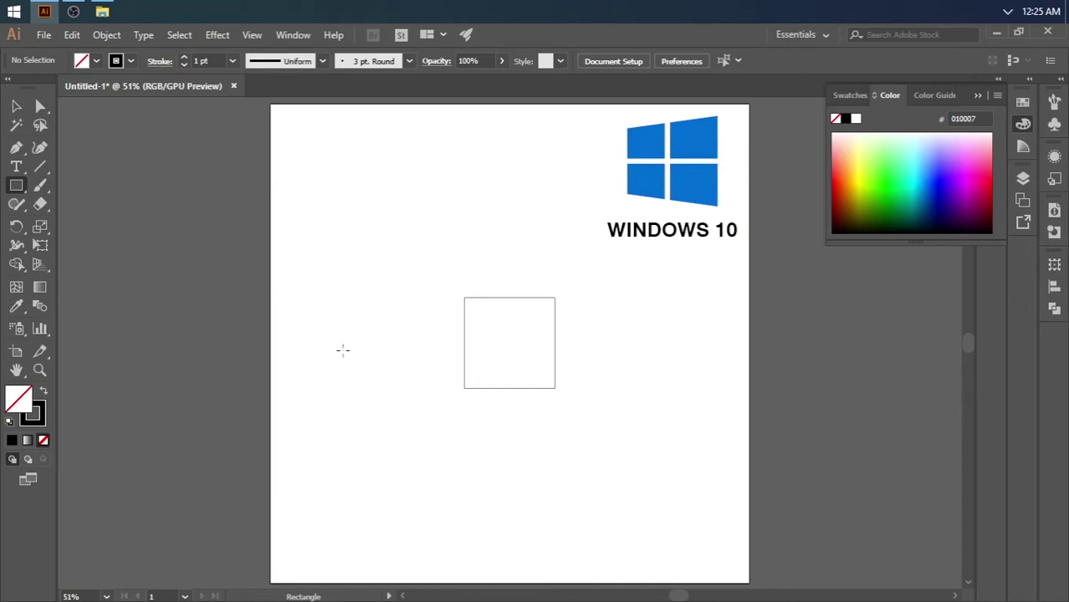
mouse_move(453, 398)
mouse_down()
mouse_move(572, 406)
mouse_move(573, 397)
mouse_move(567, 403)
mouse_up()
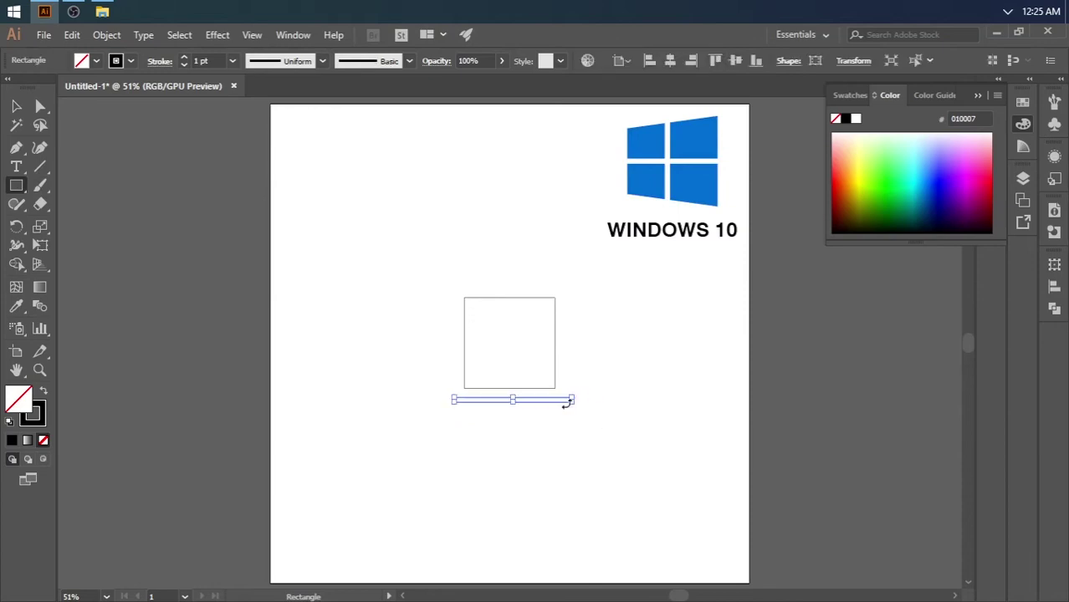
click(13, 110)
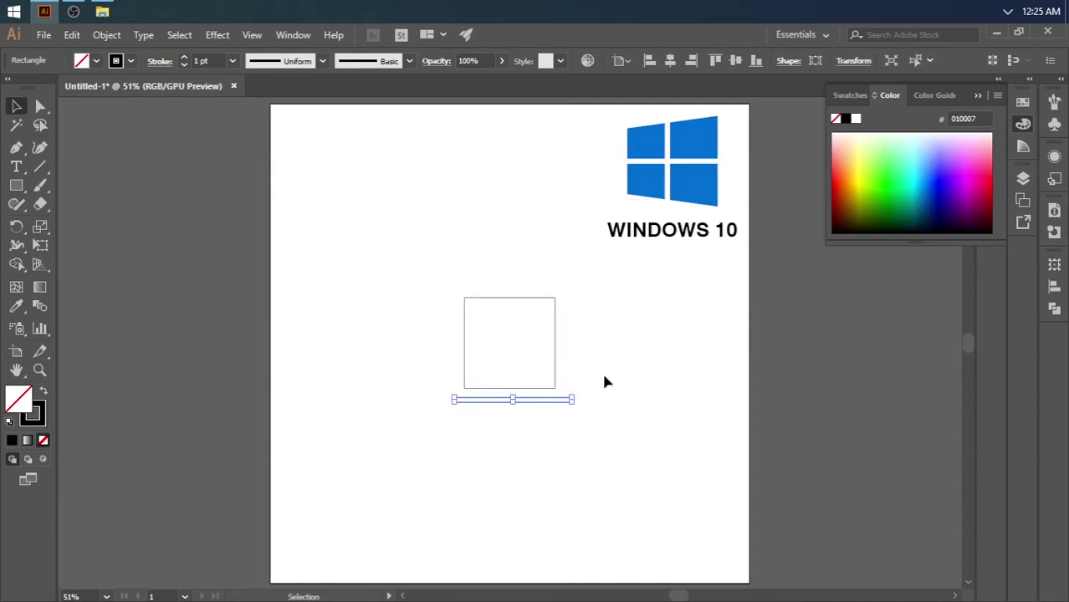
click(670, 60)
- Set the thin bar's height to 0.45 cm
click(846, 61)
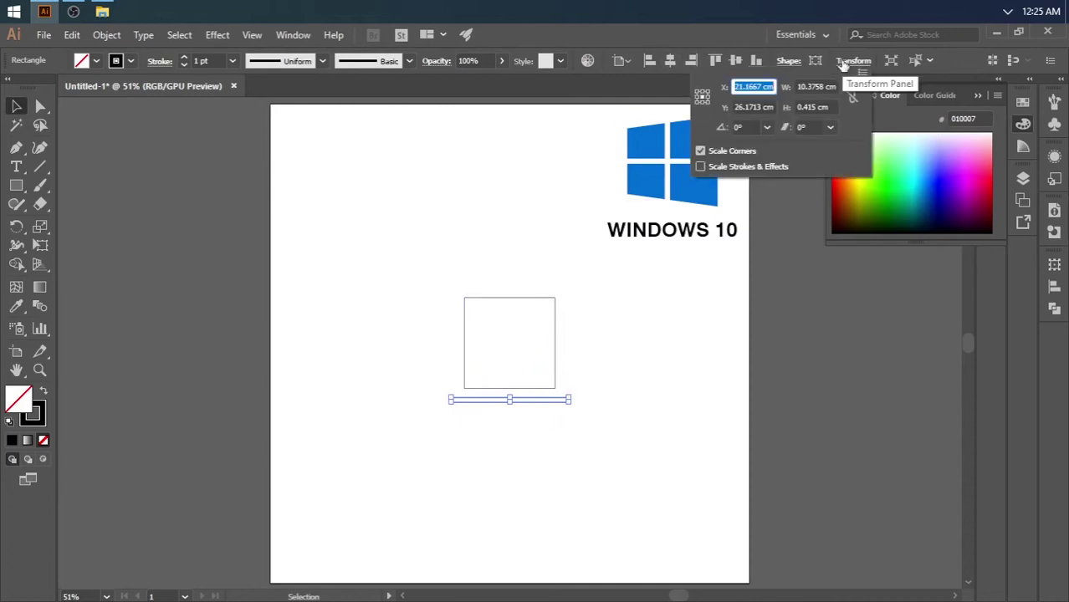
click(813, 107)
text(0)
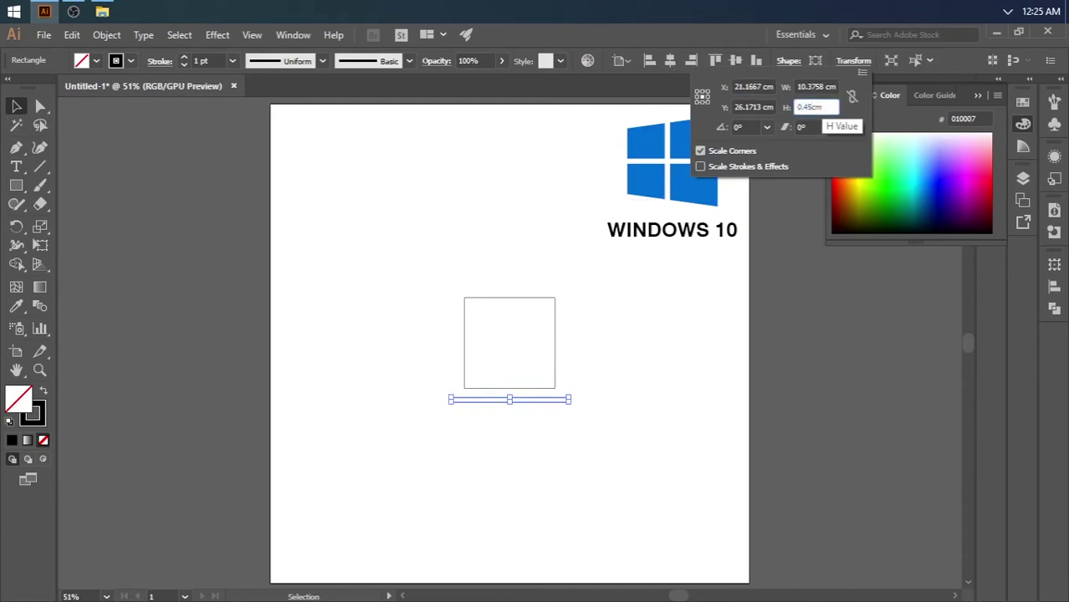
key(Return)
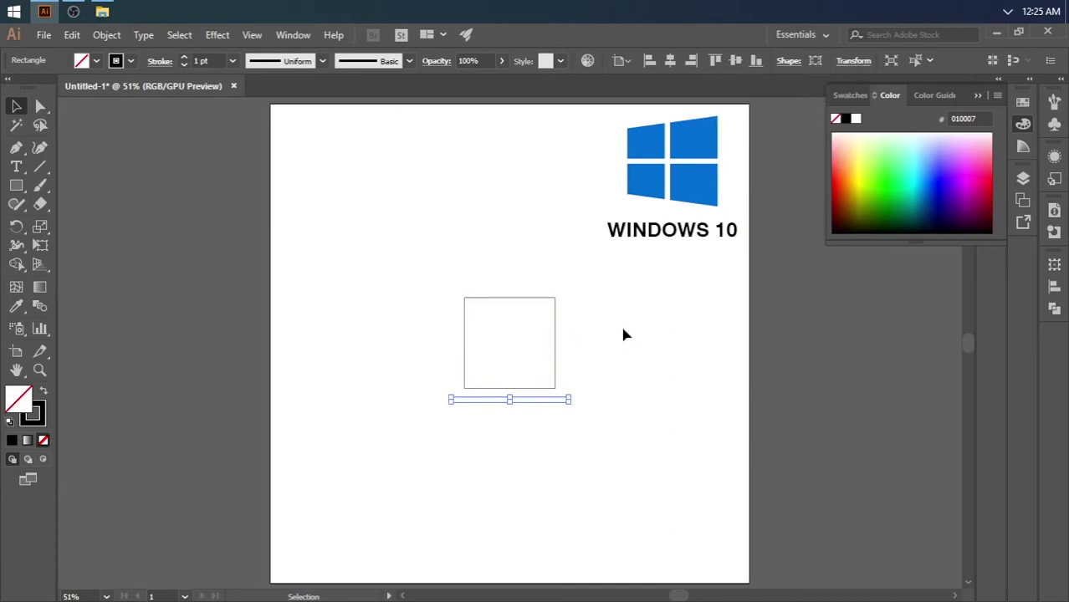
click(572, 438)
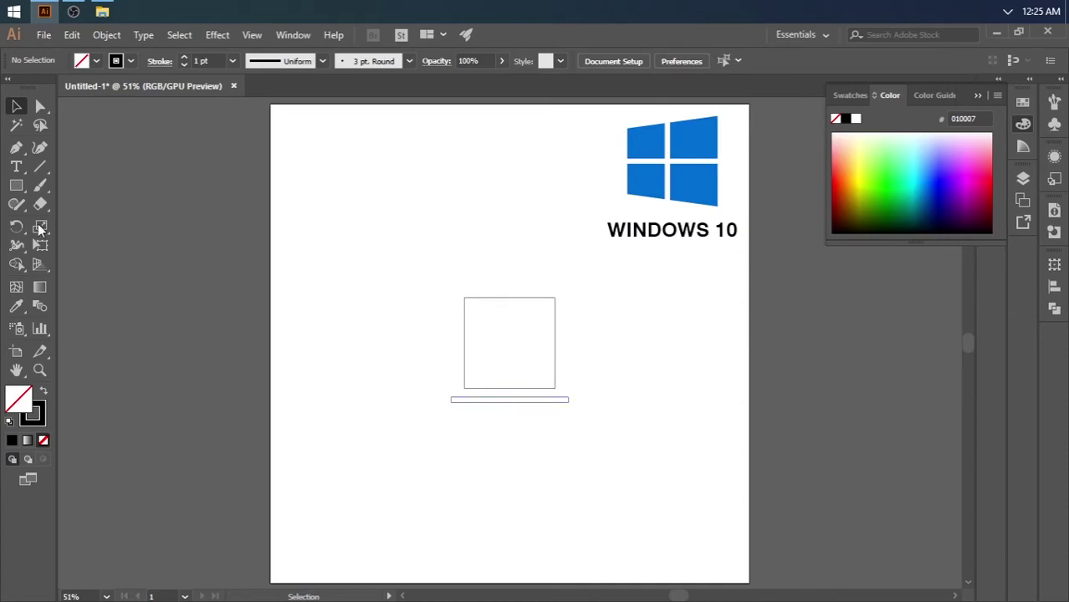
- Draw a narrow upright rectangle about 0.55 cm wide to the left of the square and set its height to 1.1 cm
click(16, 185)
drag(413, 357, 423, 409)
click(14, 106)
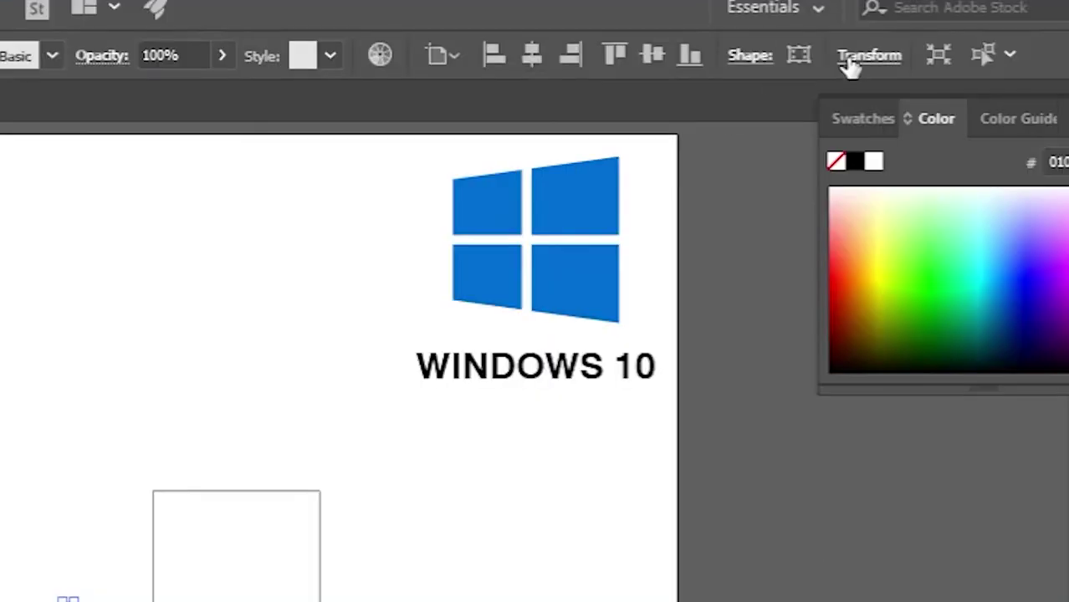
click(843, 62)
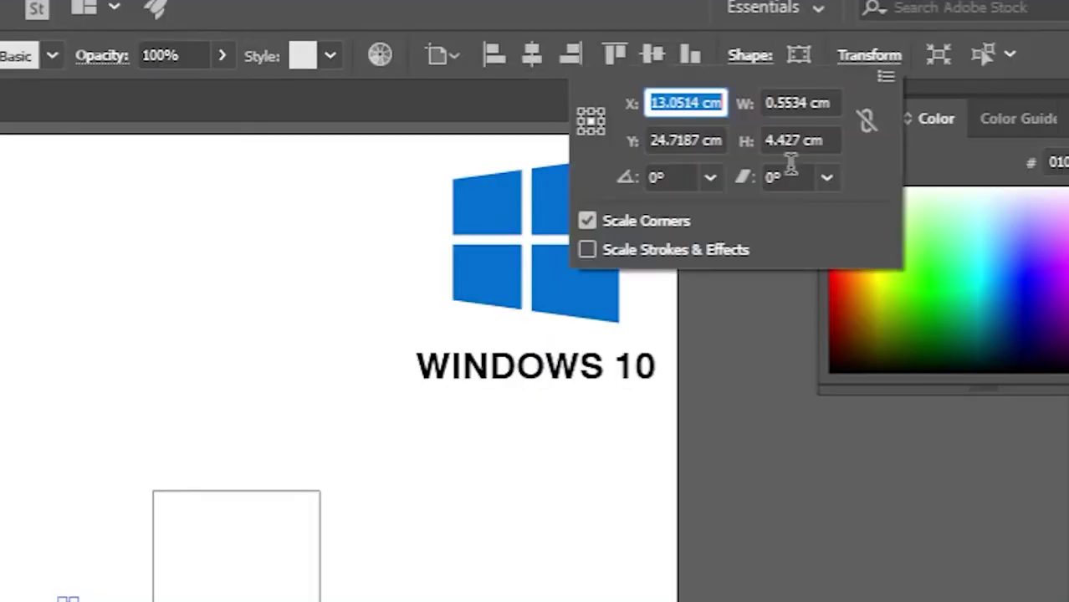
double_click(775, 141)
text(1.1)
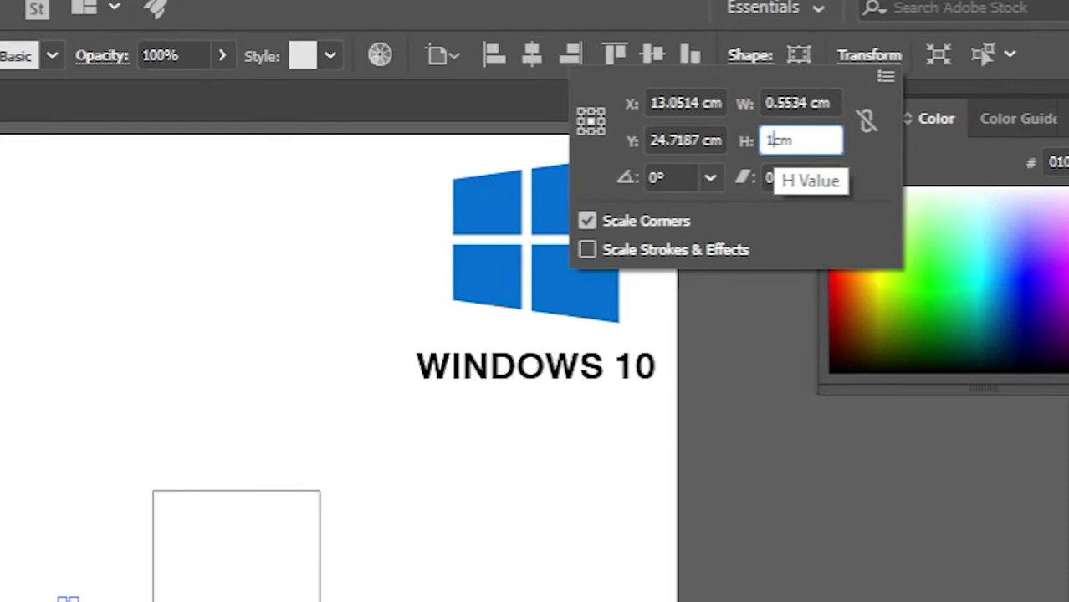
key(Return)
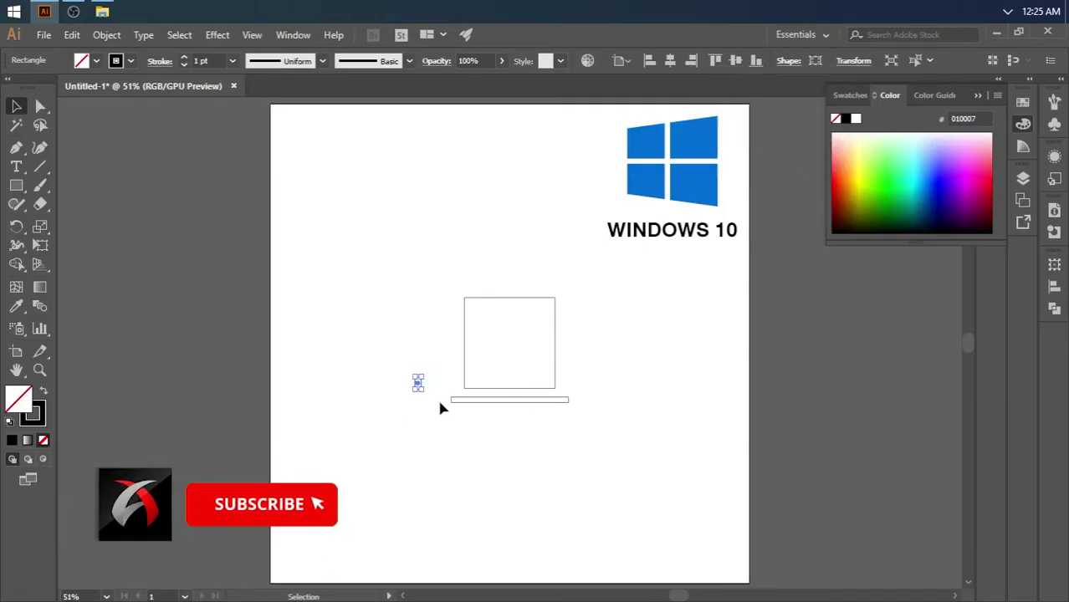
- Place the small rectangle outside the square's lower left corner, flush with its edges, and duplicate it higher up along the left edge
scroll(535, 408, up, 3)
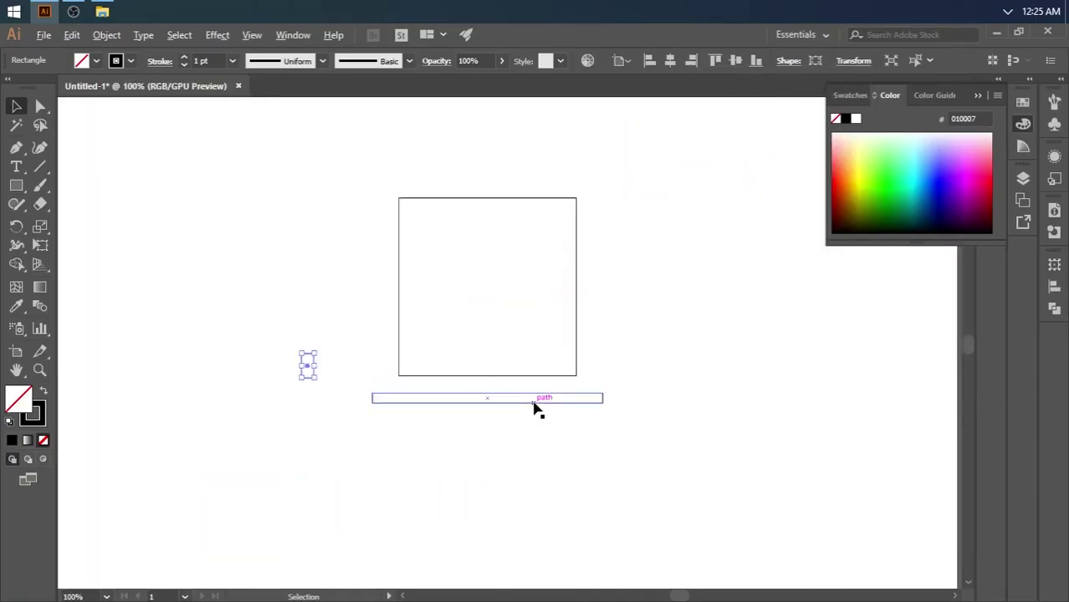
scroll(390, 393, up, 1)
drag(181, 253, 373, 330)
click(346, 269)
click(378, 353)
drag(379, 335, 377, 216)
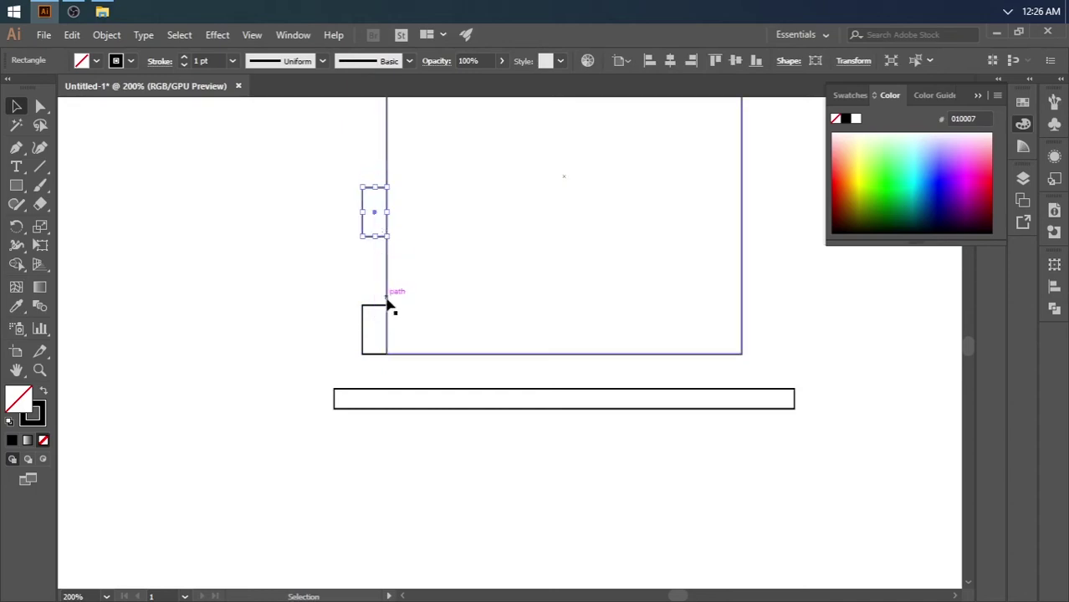
- Align the duplicated small rectangle's top with the top of the square, using the square as the key object
scroll(355, 414, down, 2)
scroll(381, 274, up, 1)
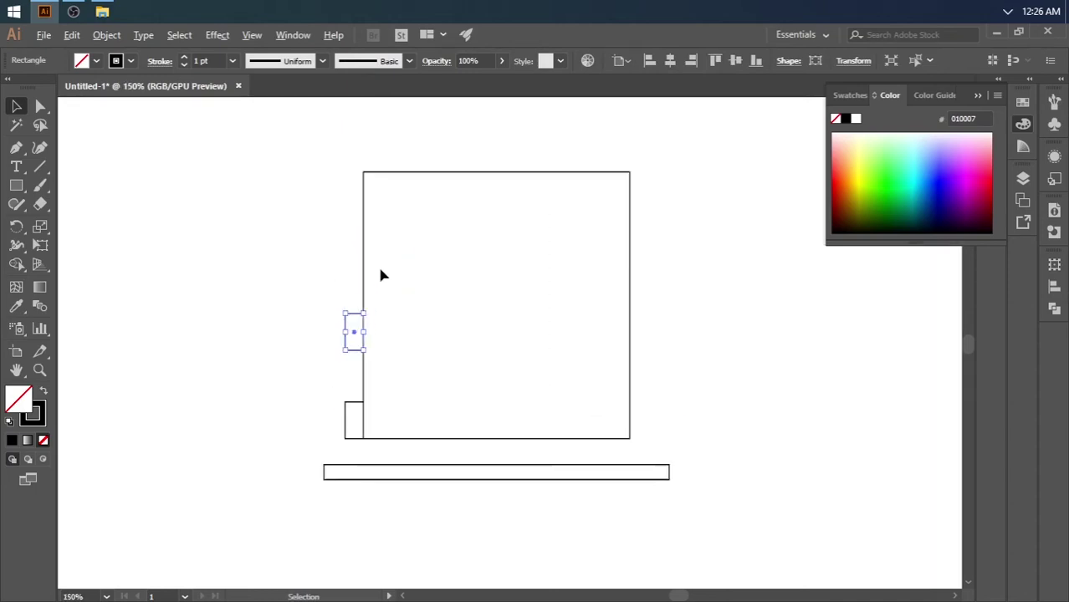
drag(307, 279, 410, 370)
click(370, 181)
click(617, 60)
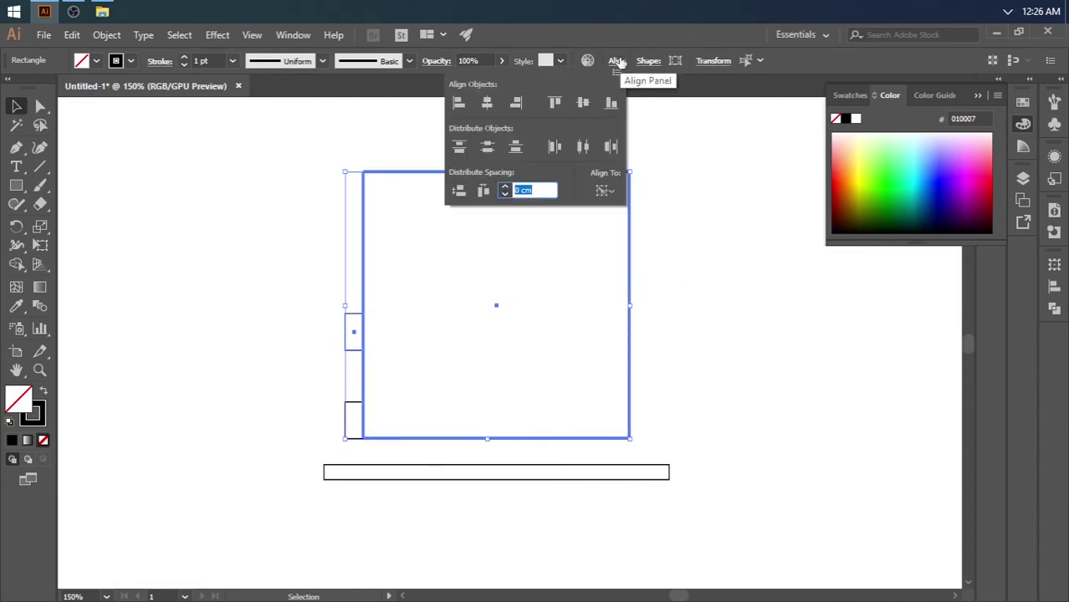
click(556, 103)
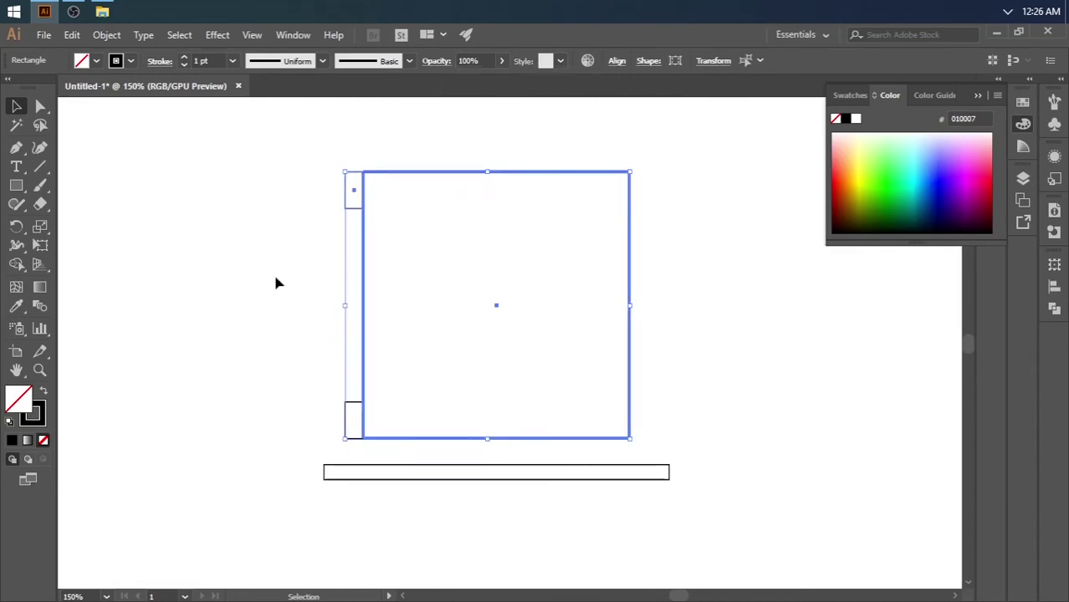
click(171, 326)
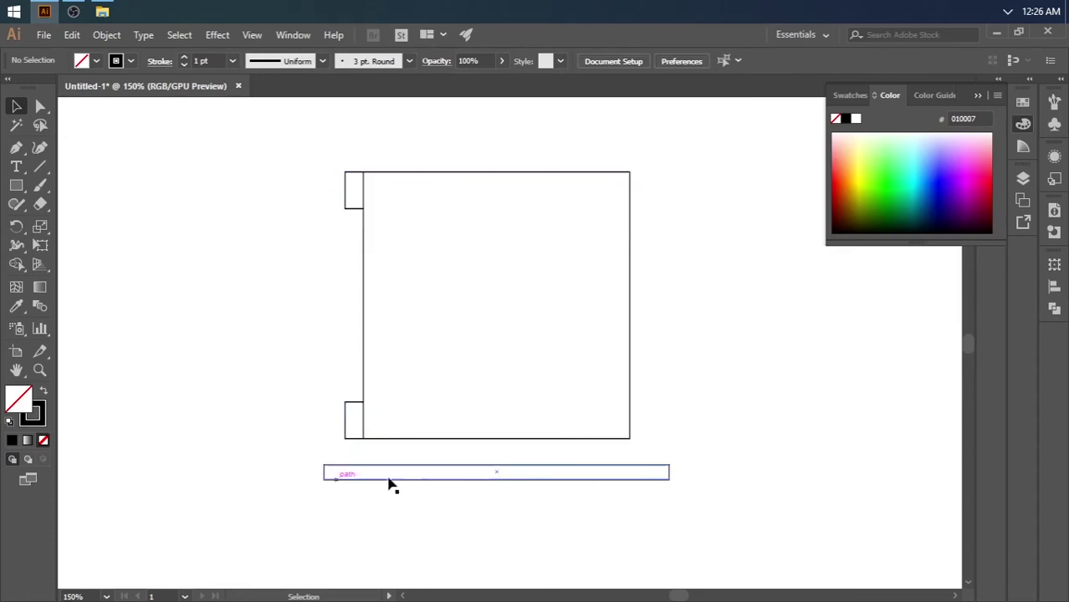
- Center the long thin bar vertically on the artboard so it crosses the middle of the square
drag(516, 497, 490, 470)
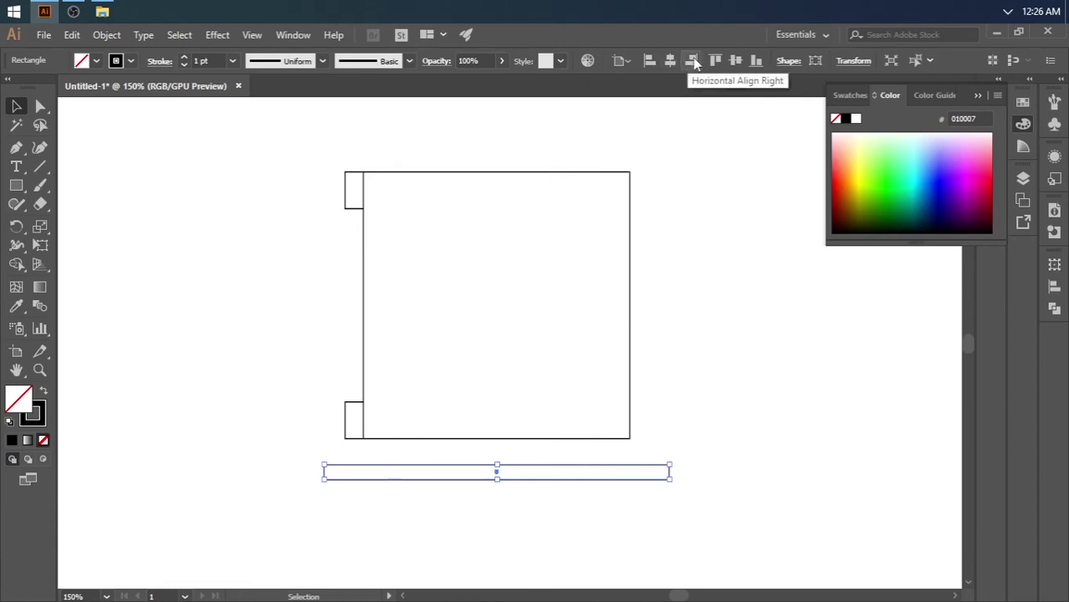
click(735, 62)
- Copy the horizontal bar, paste the copy in front, and rotate it 90 degrees to form a vertical bar crossing the square
click(79, 37)
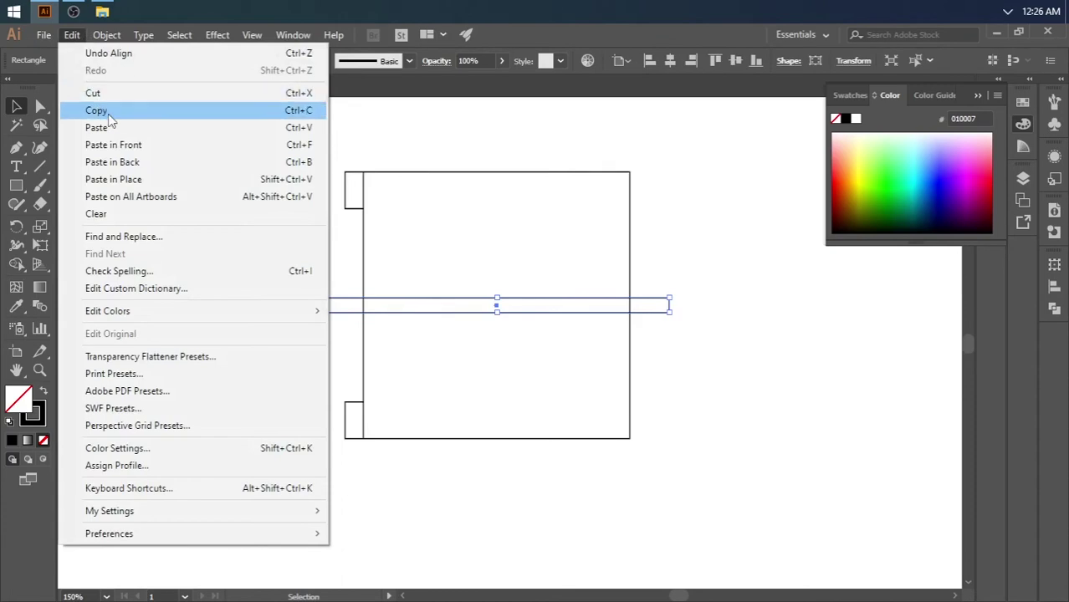
click(109, 115)
click(75, 34)
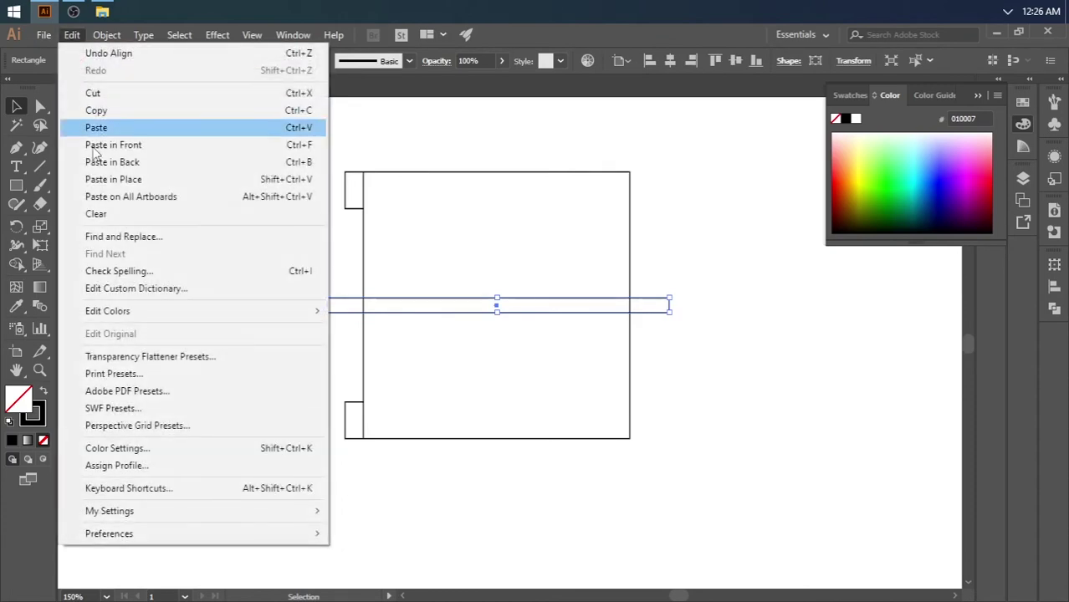
click(285, 151)
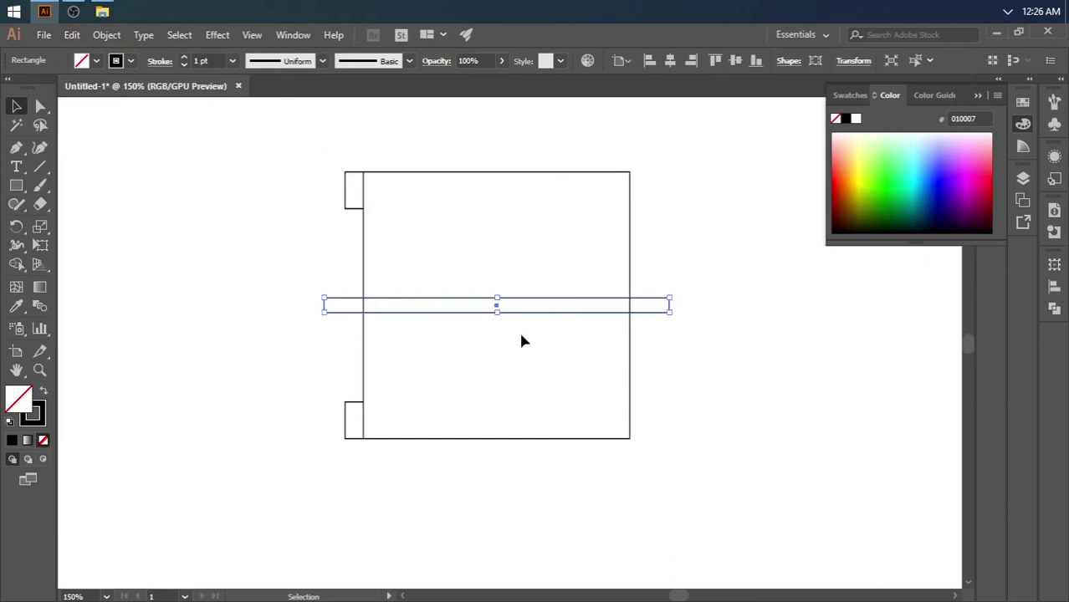
drag(678, 299, 520, 471)
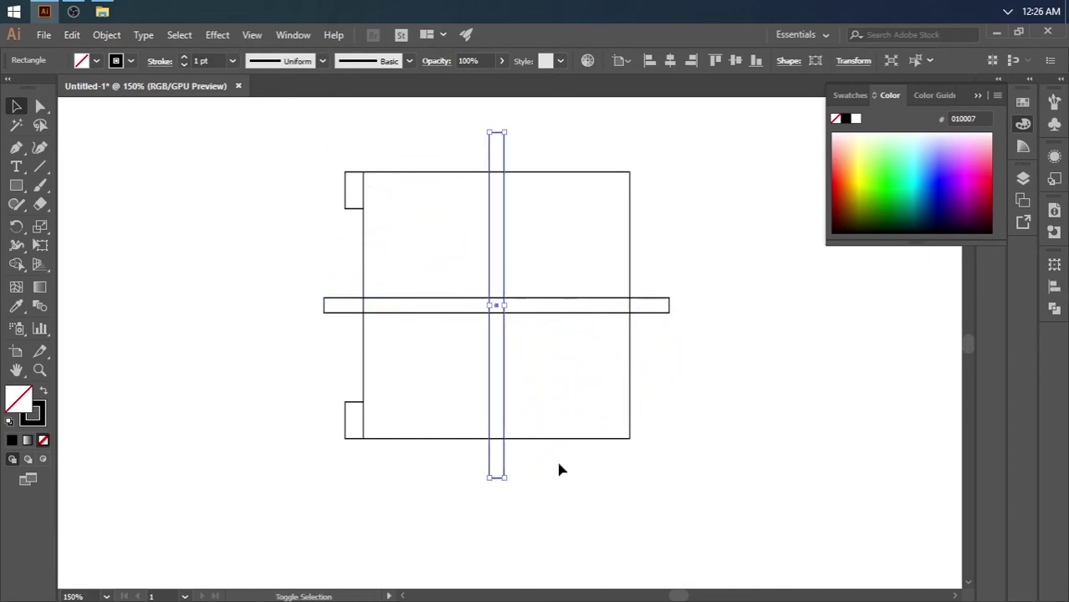
click(535, 147)
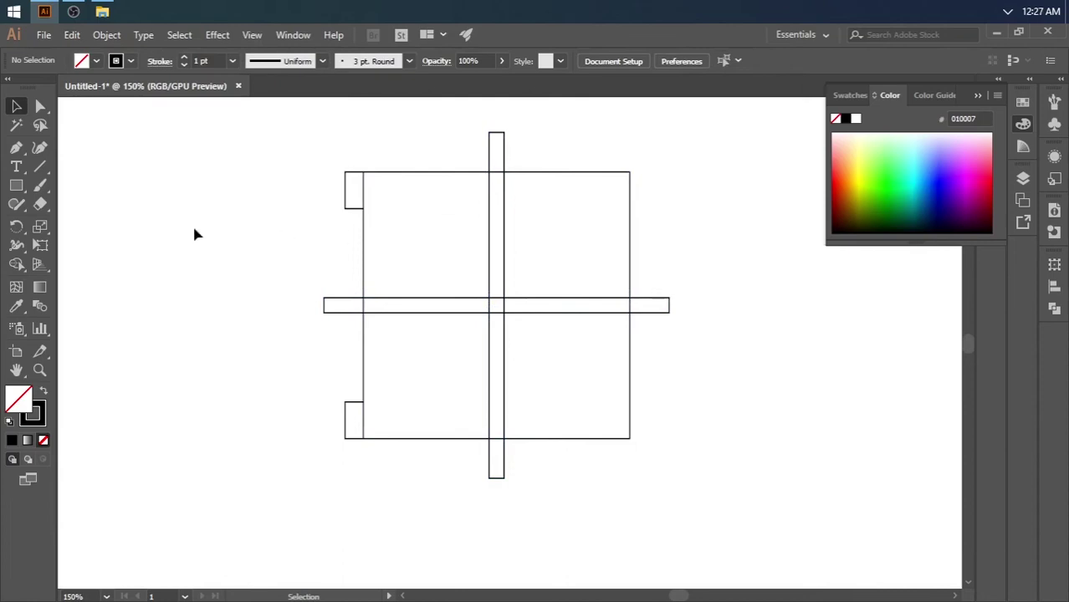
- Draw two slanted lines from the small rectangles' inner corners on the square's left edge to its upper and lower right corners
click(16, 148)
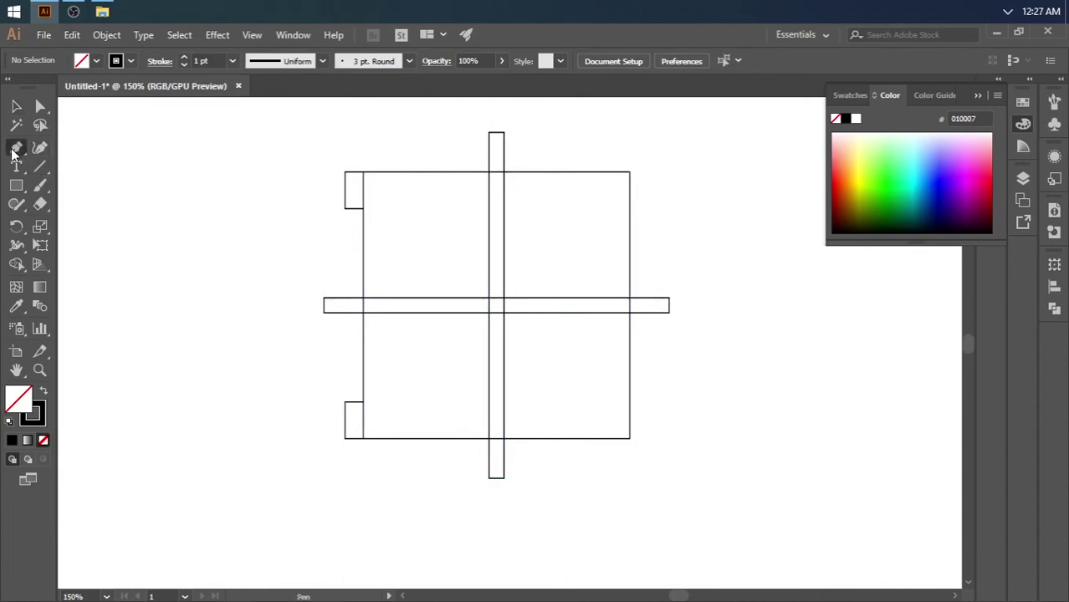
click(41, 169)
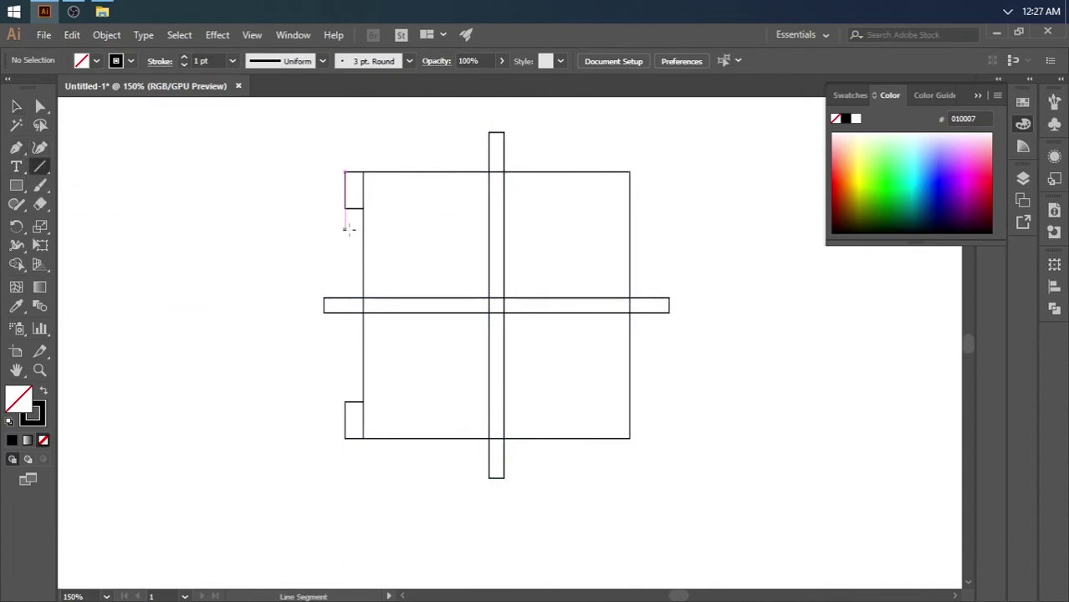
drag(362, 209, 629, 172)
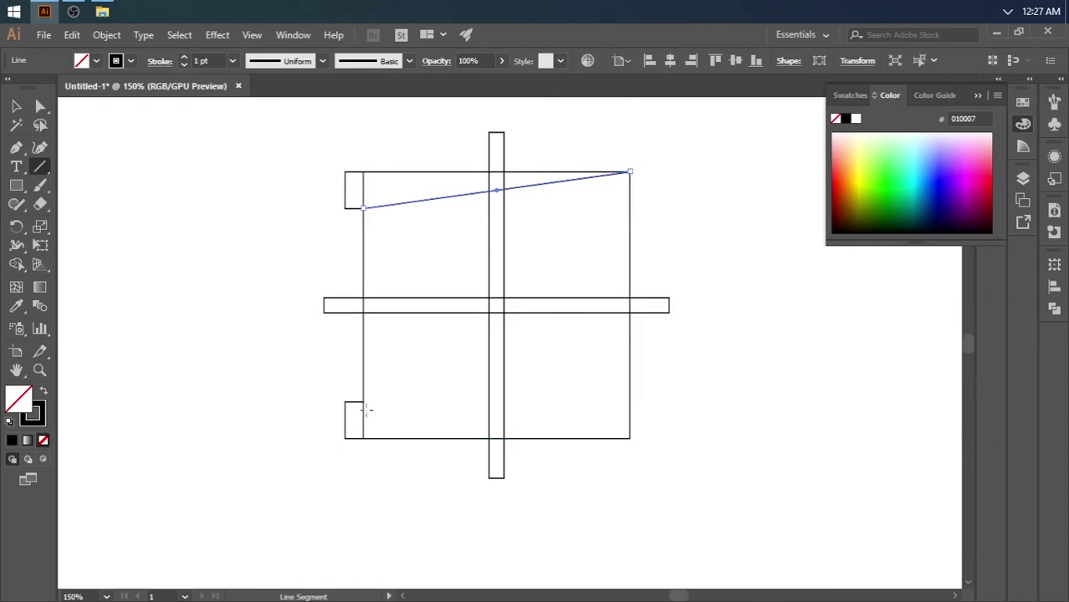
drag(363, 402, 630, 437)
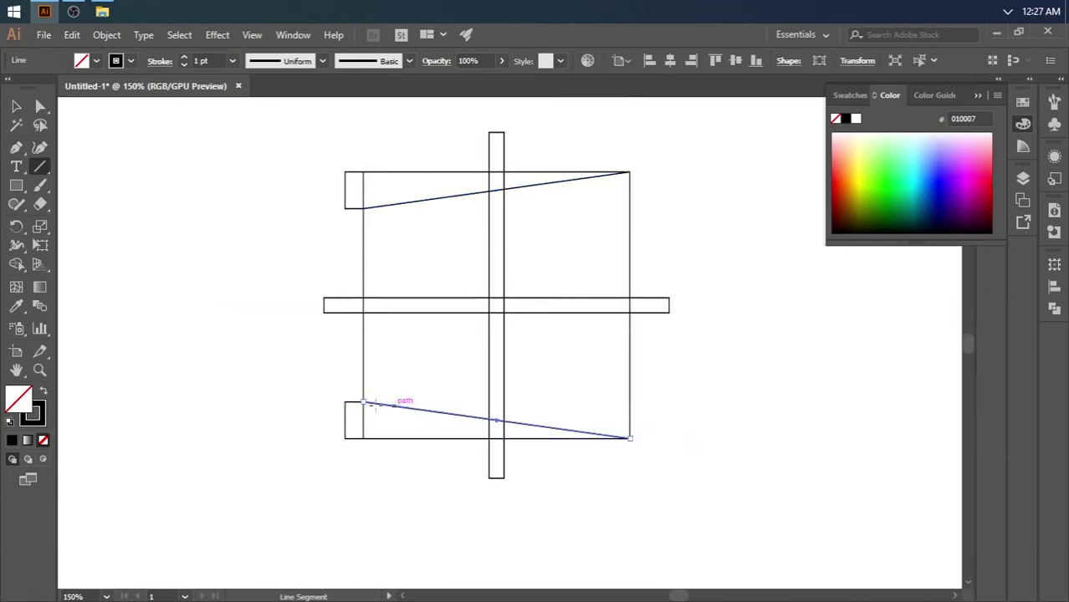
click(15, 107)
click(191, 289)
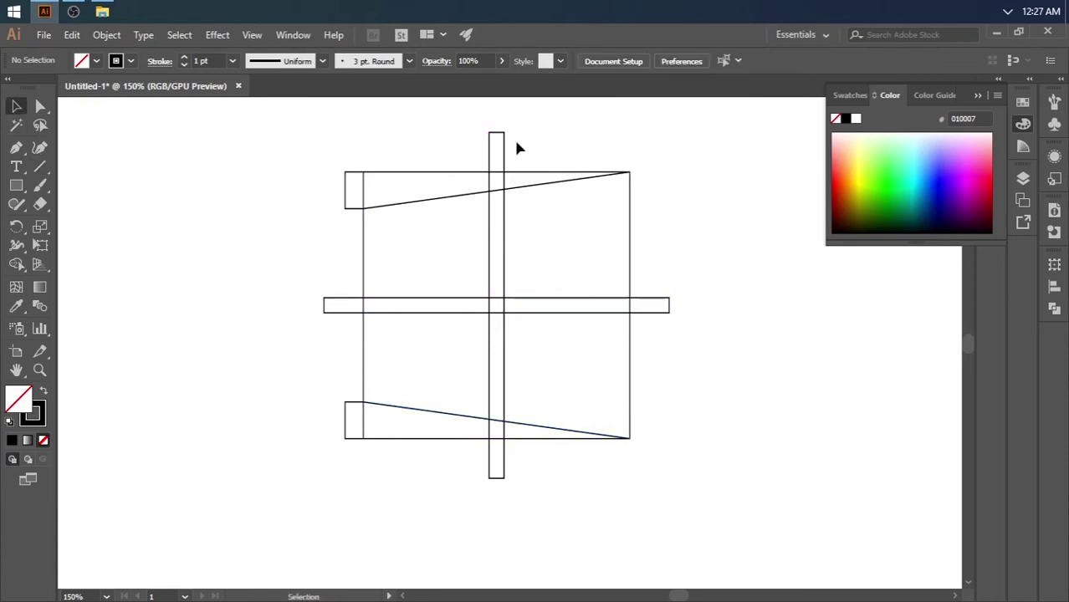
- Move the vertical bar left by its own width so its right edge lands where its left edge was
drag(516, 151, 432, 136)
scroll(500, 300, up, 4)
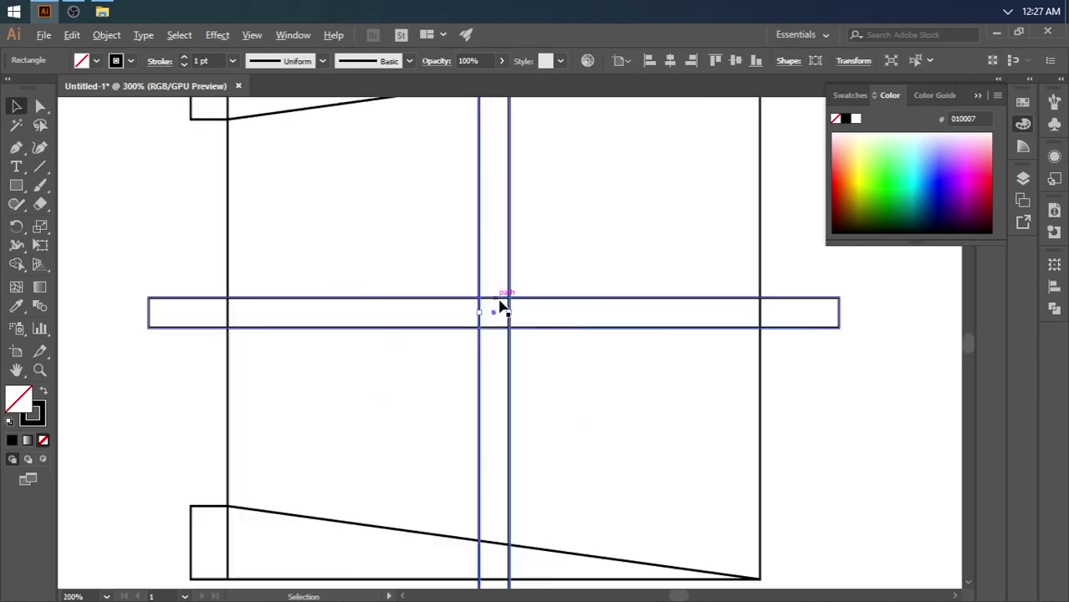
scroll(485, 351, down, 2)
scroll(481, 347, up, 1)
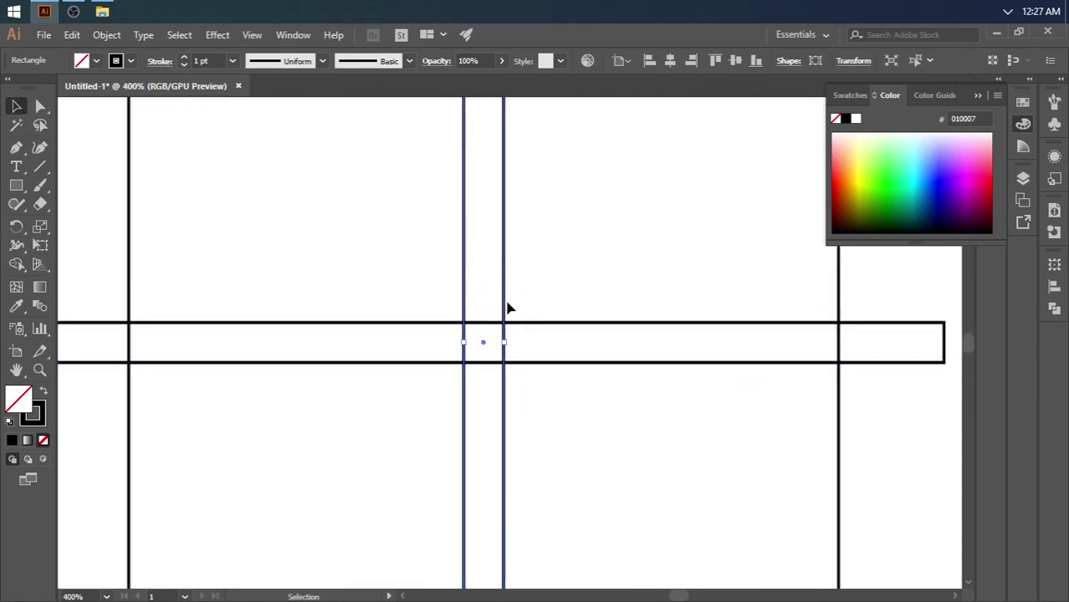
drag(504, 304, 464, 307)
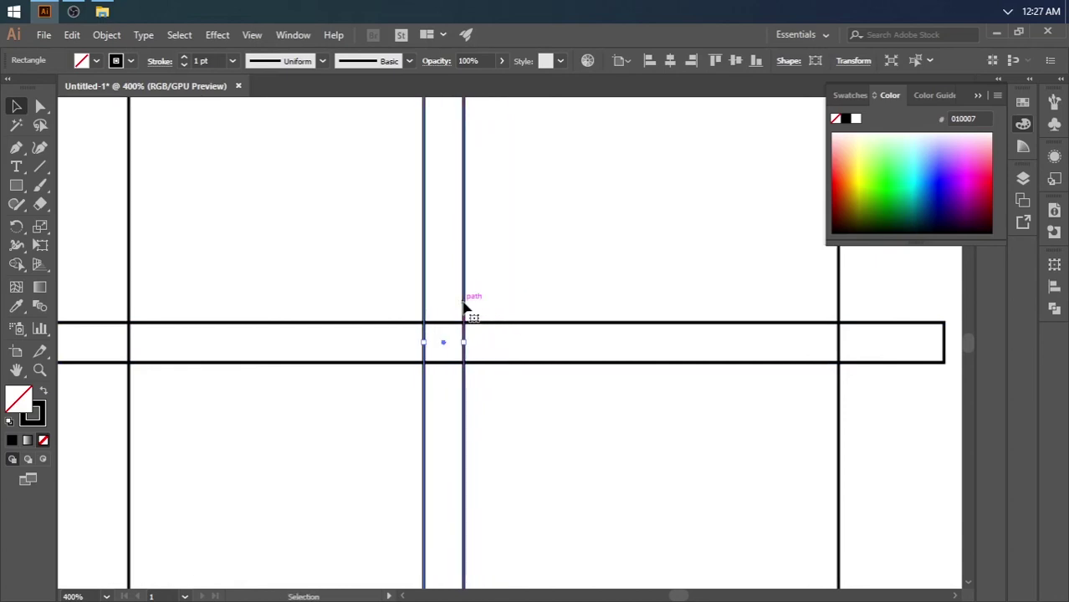
scroll(463, 303, down, 3)
- Select all the artwork for the Shape Builder and set the fill to blue 0074FF with no stroke
click(712, 397)
mouse_move(709, 516)
mouse_down()
mouse_move(558, 357)
mouse_move(261, 134)
mouse_up()
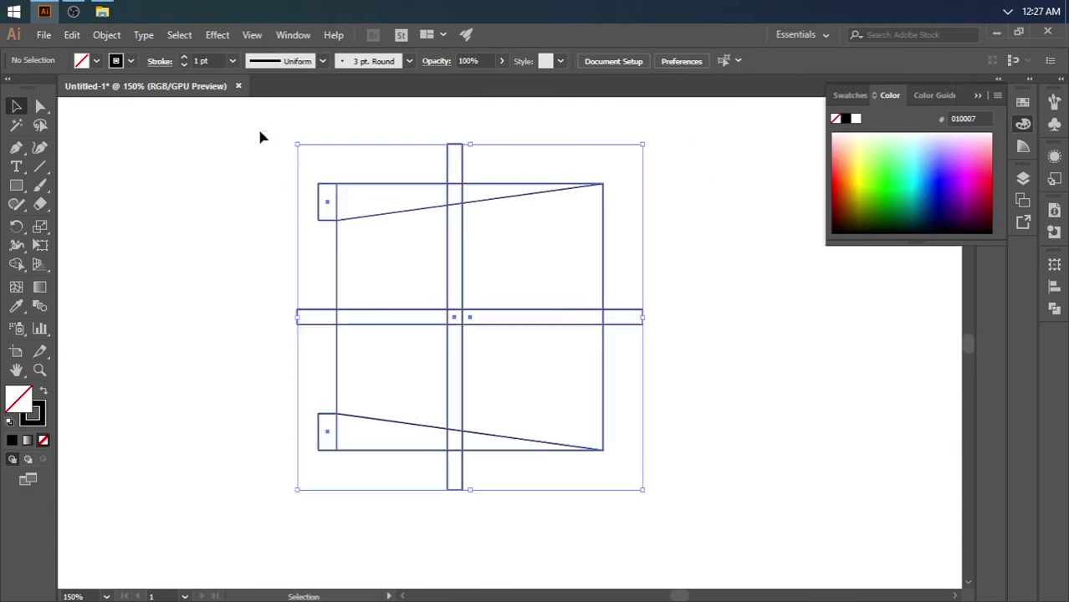
click(16, 264)
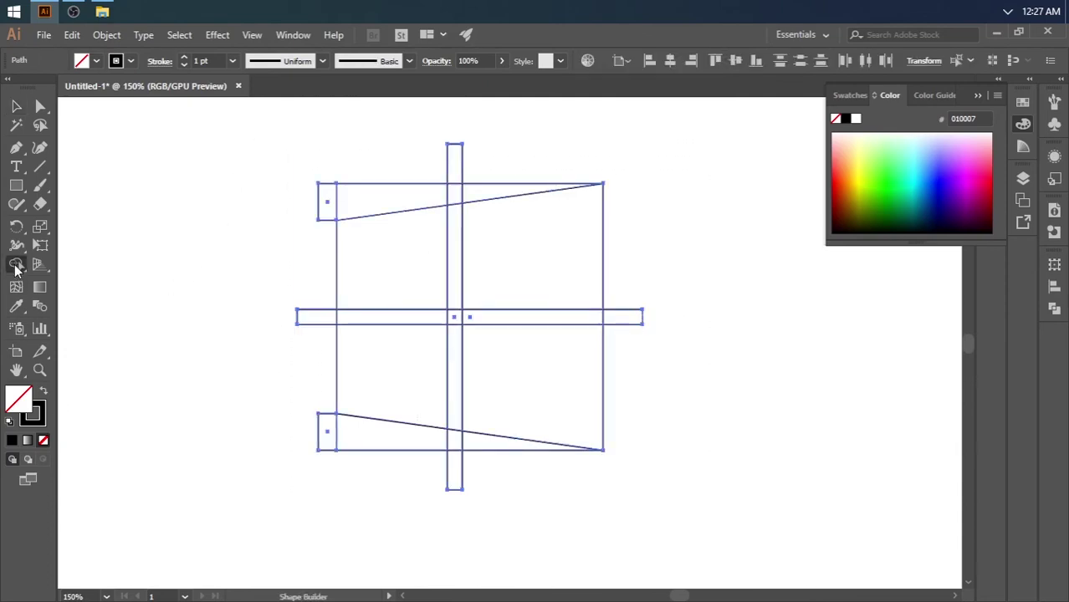
click(45, 395)
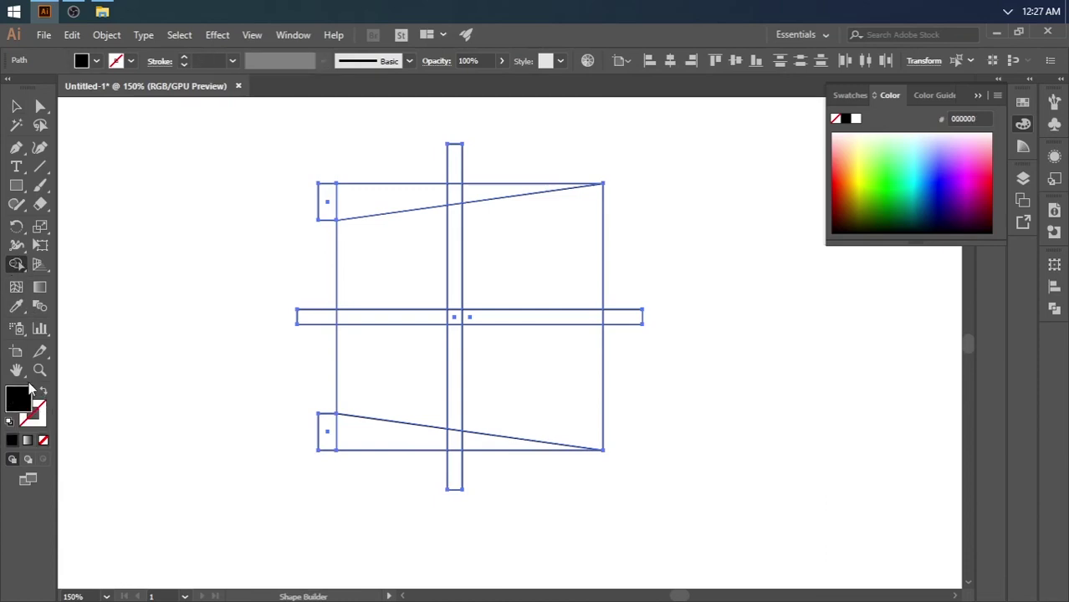
double_click(15, 401)
click(241, 247)
mouse_move(241, 246)
mouse_down()
mouse_move(216, 216)
mouse_move(213, 228)
mouse_up()
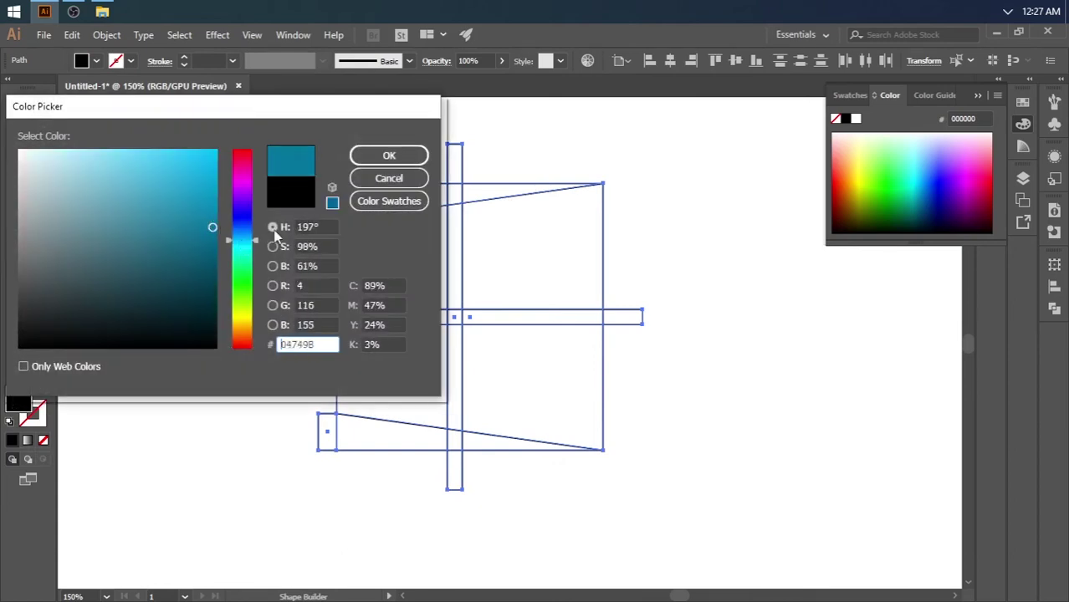
click(244, 241)
drag(169, 208, 219, 138)
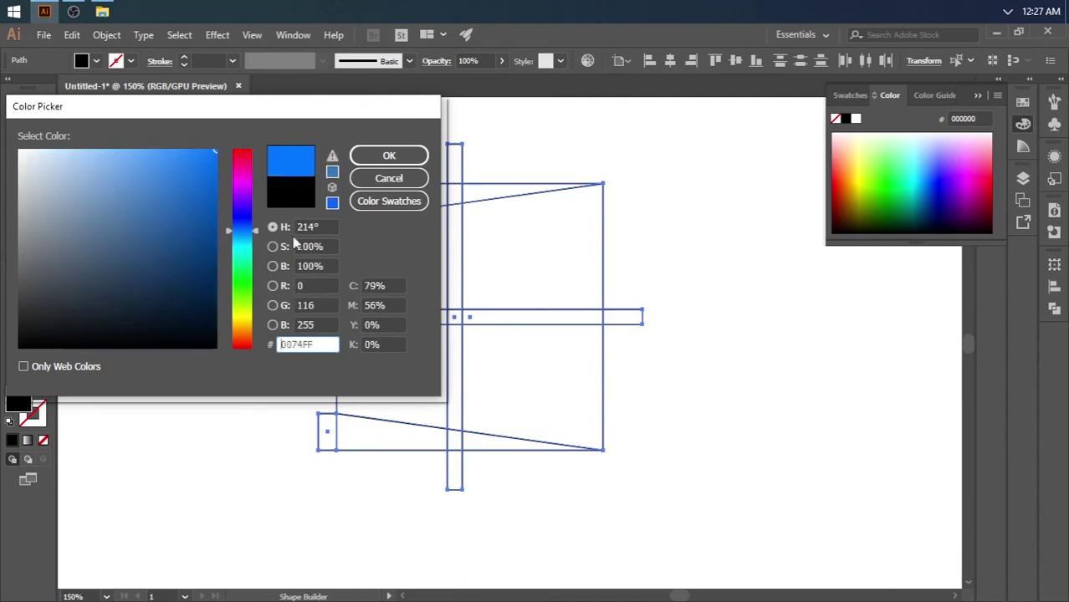
click(391, 157)
- Build the four window panes between the bars and slanted lines as blue shapes with the Shape Builder
click(14, 267)
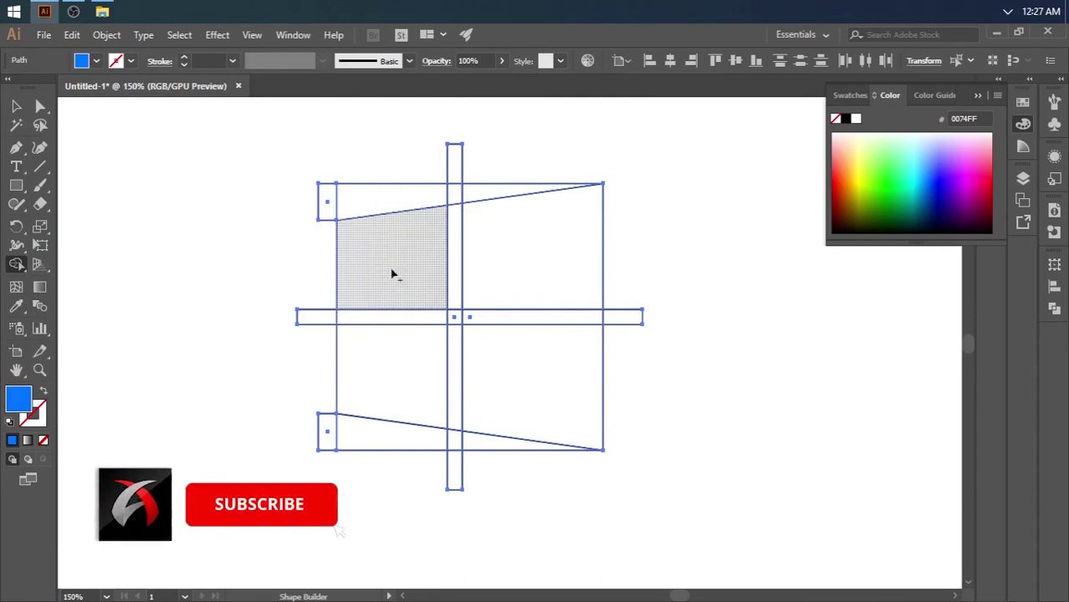
click(405, 266)
click(533, 255)
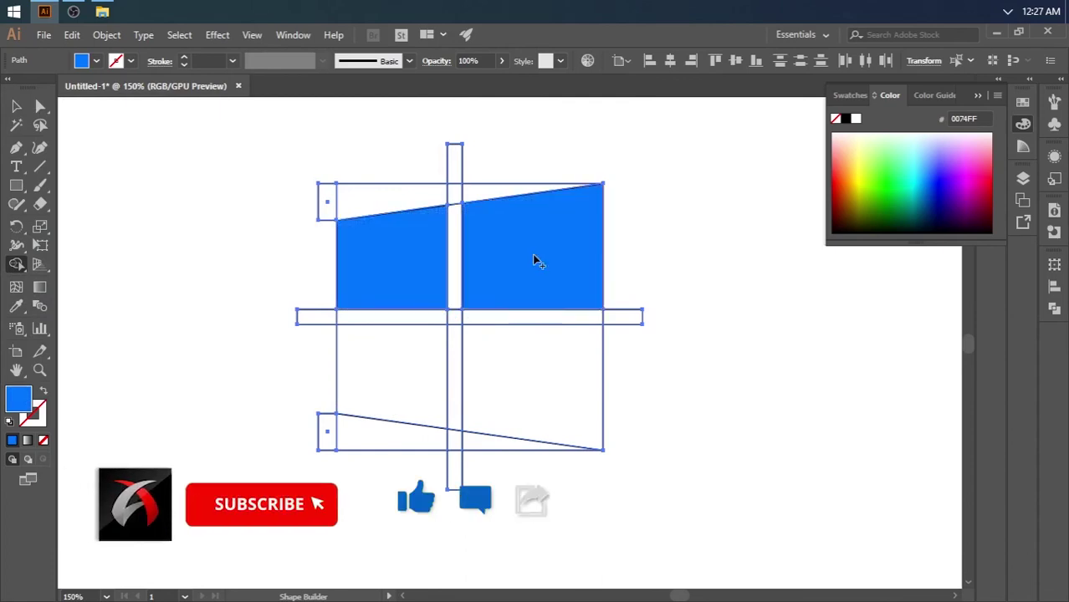
click(532, 380)
click(368, 373)
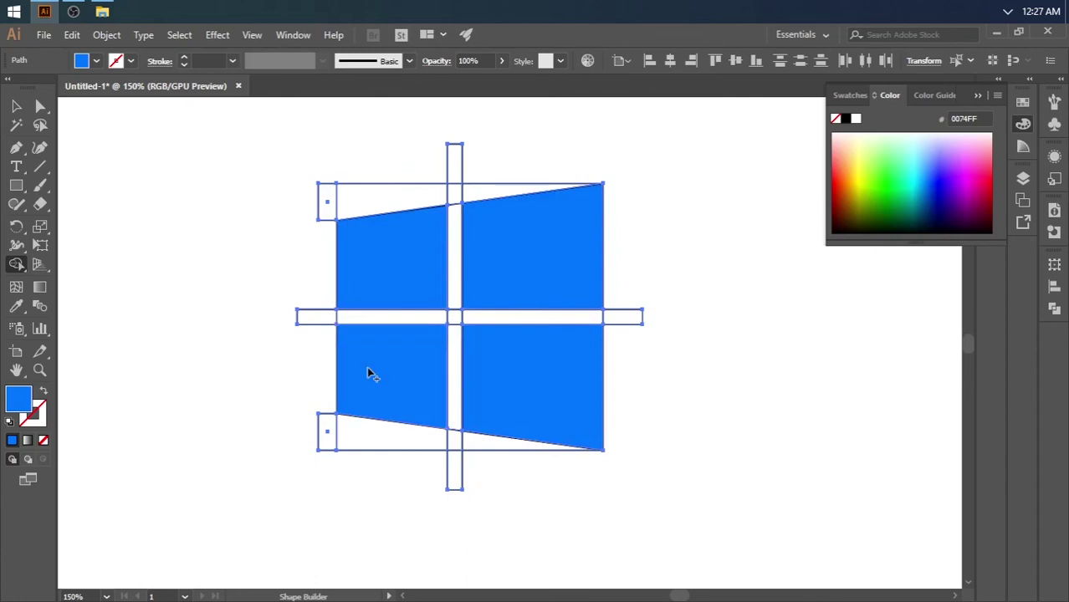
click(15, 111)
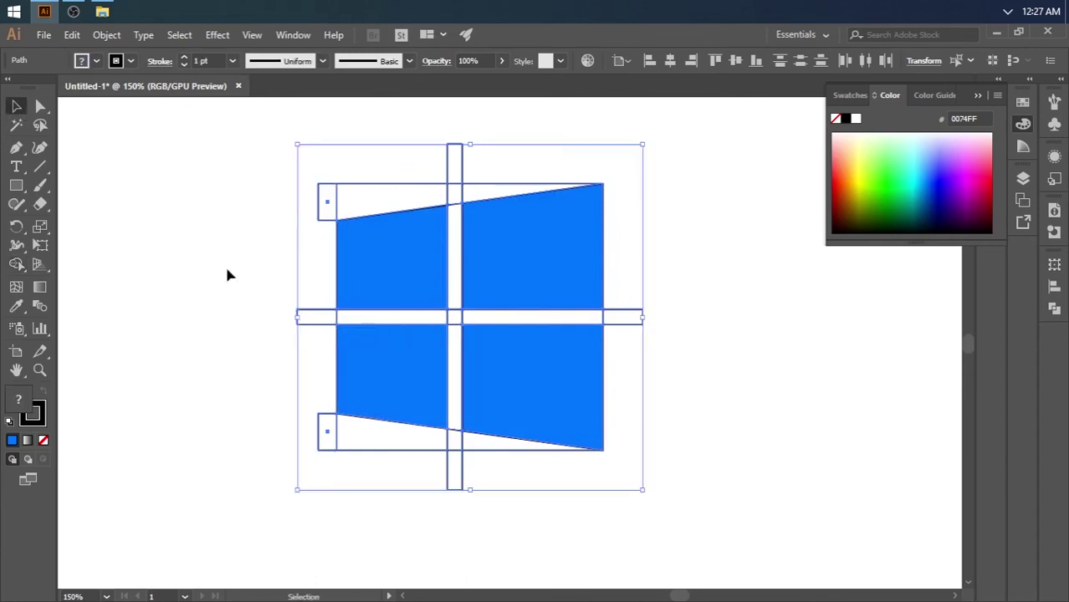
click(220, 316)
- Invert the selection from the four blue panes to the surrounding construction shapes and delete them
click(373, 269)
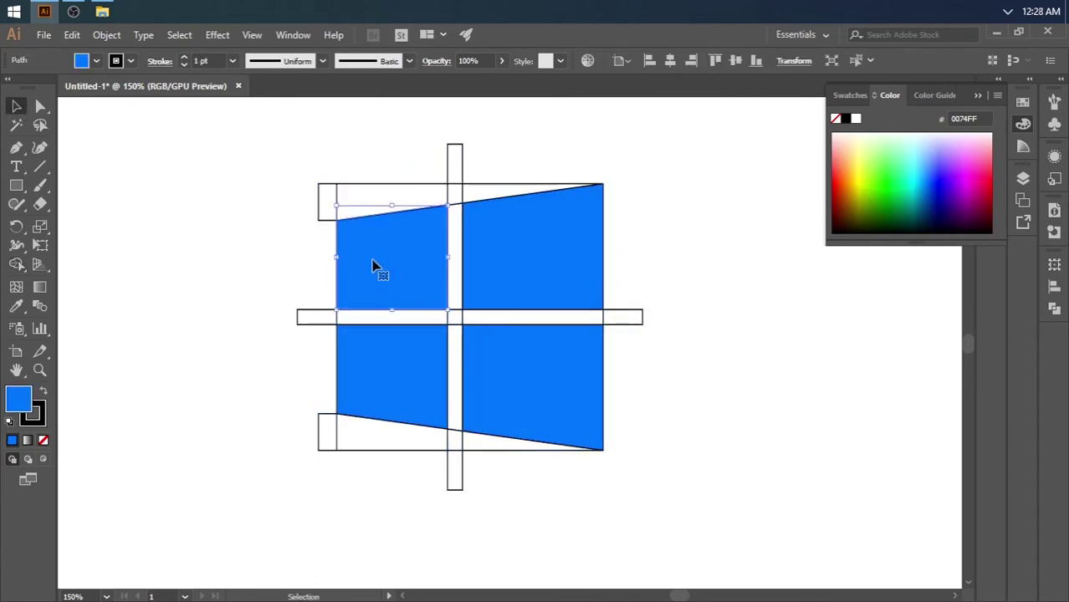
shift+click(506, 260)
shift+click(502, 372)
shift+click(410, 358)
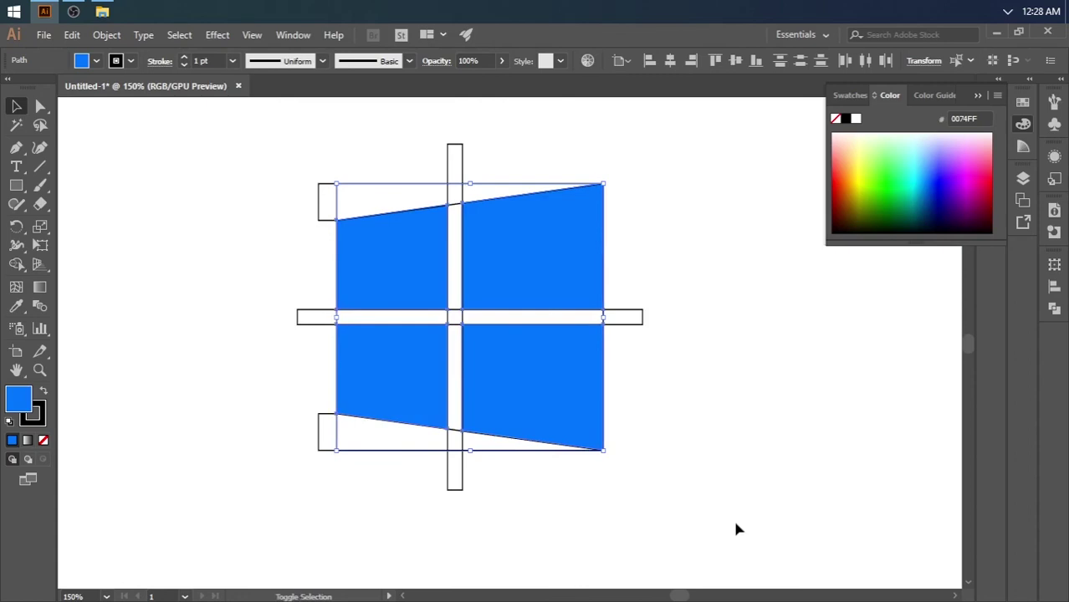
drag(727, 545, 247, 124)
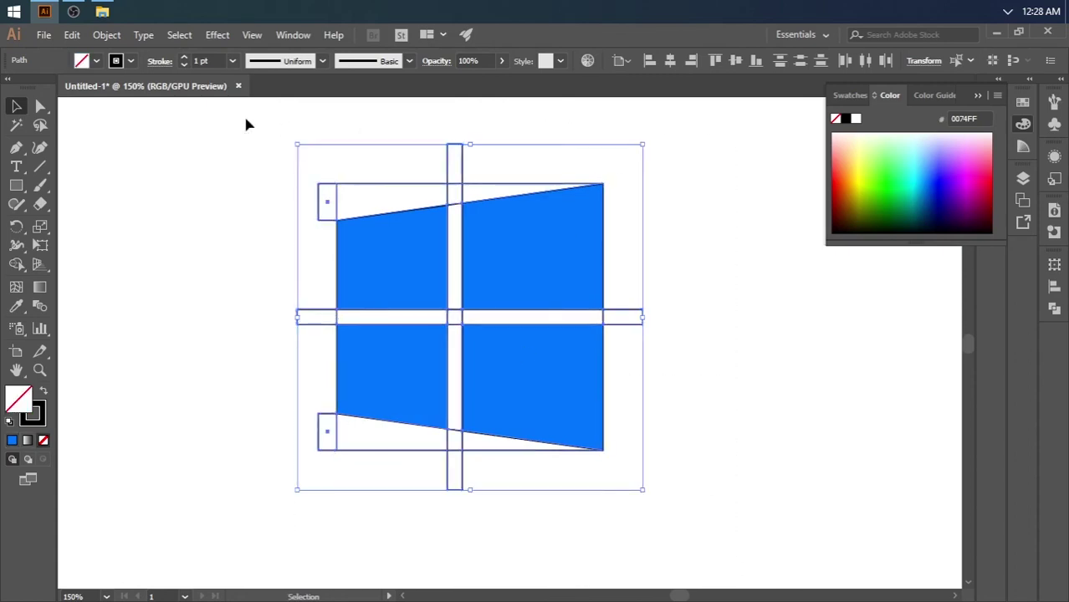
click(245, 124)
- Remove the black stroke from the four blue panes
drag(277, 176, 707, 492)
click(44, 413)
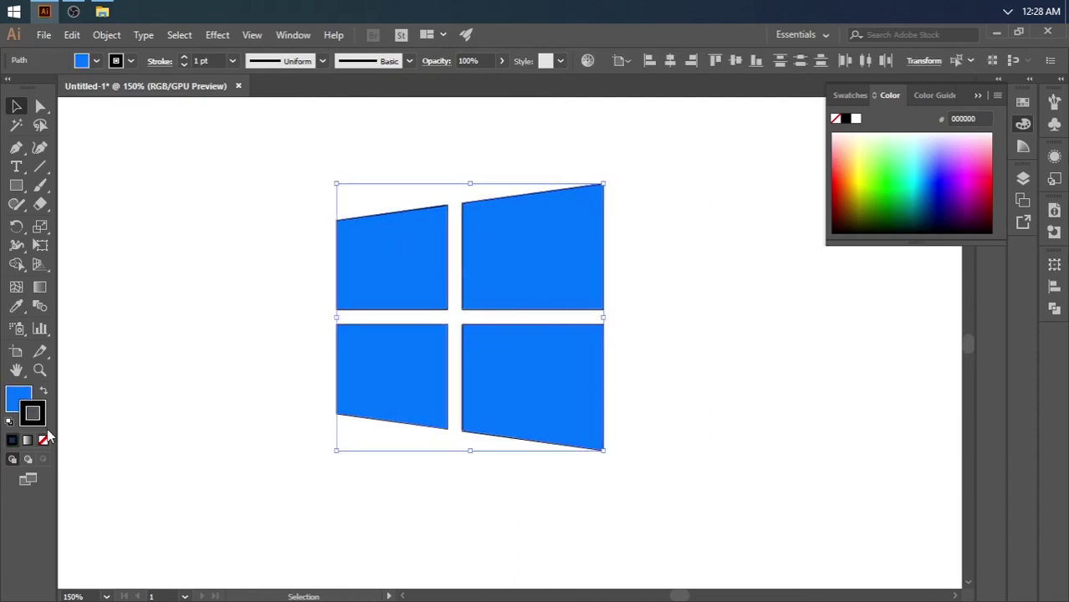
click(43, 441)
click(122, 386)
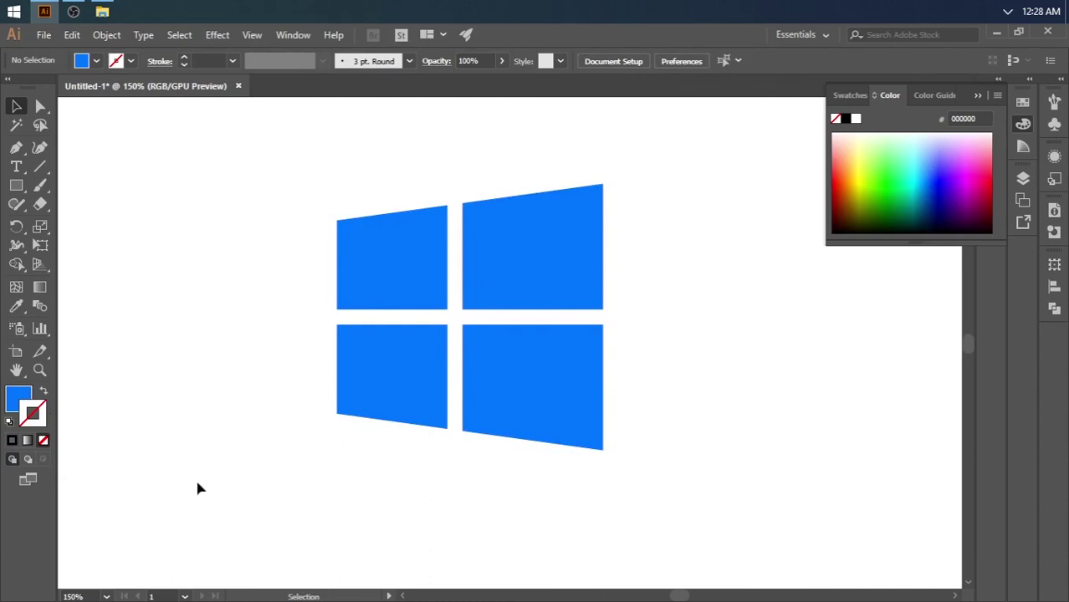
drag(256, 439, 733, 187)
click(673, 271)
- Add the text WINDOWS 10 and place it just below the logo
click(17, 168)
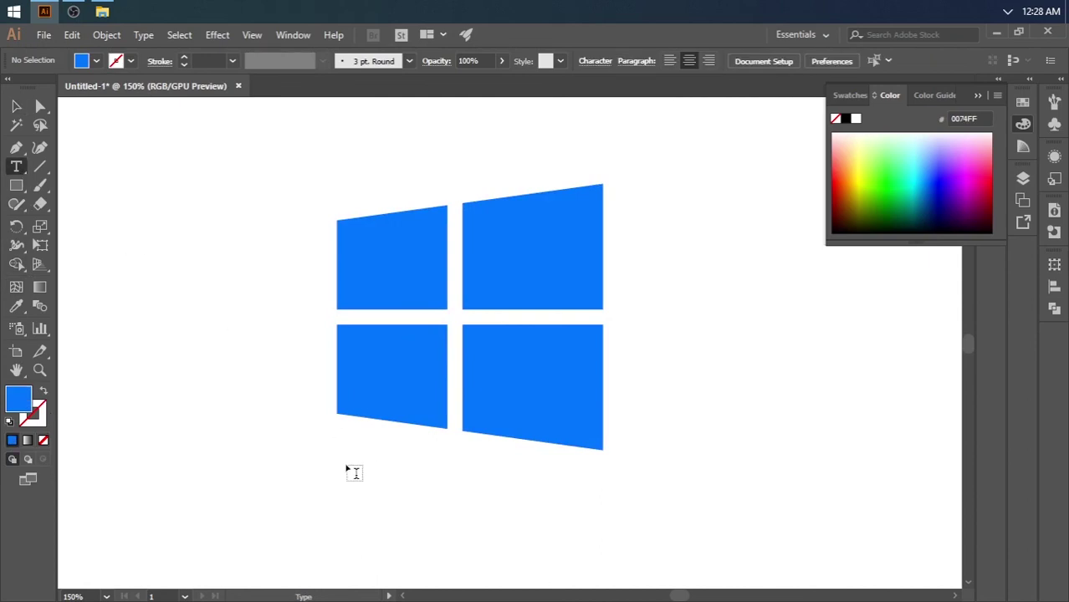
click(321, 460)
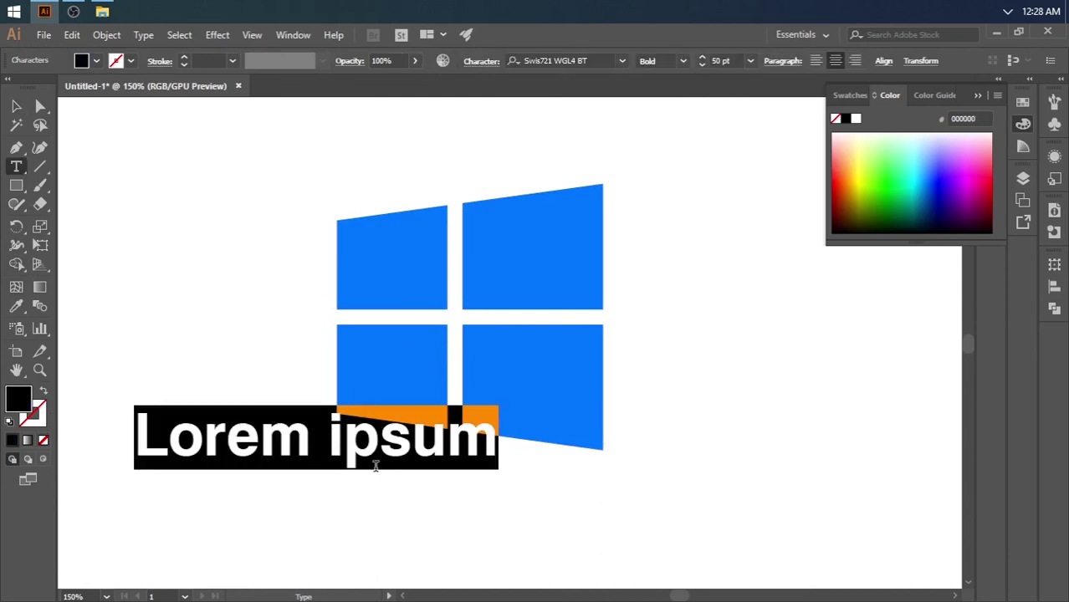
text(WINDOWS 1)
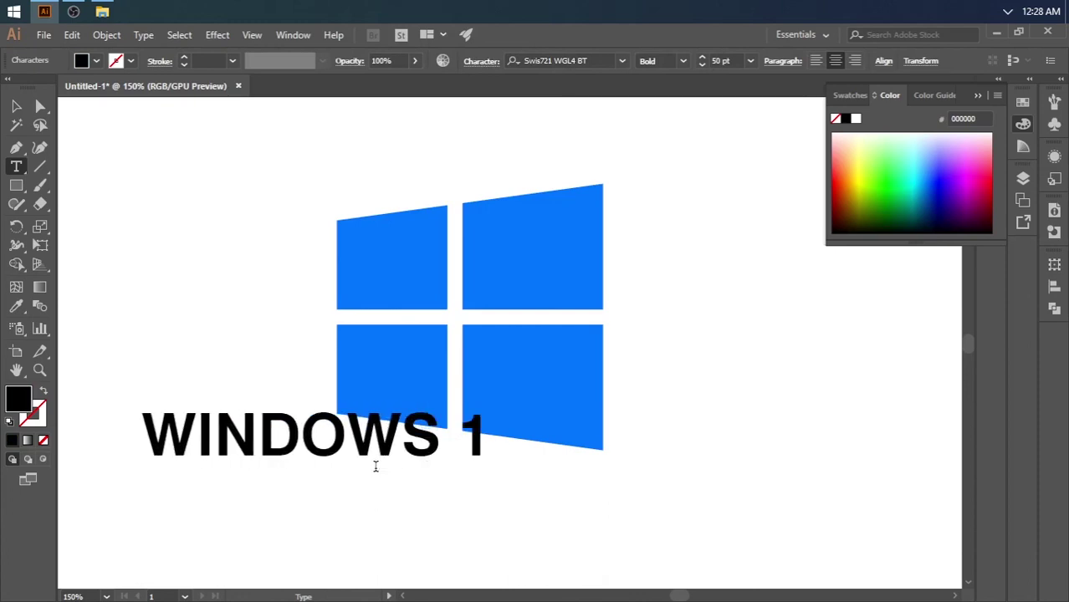
text(0)
key(Escape)
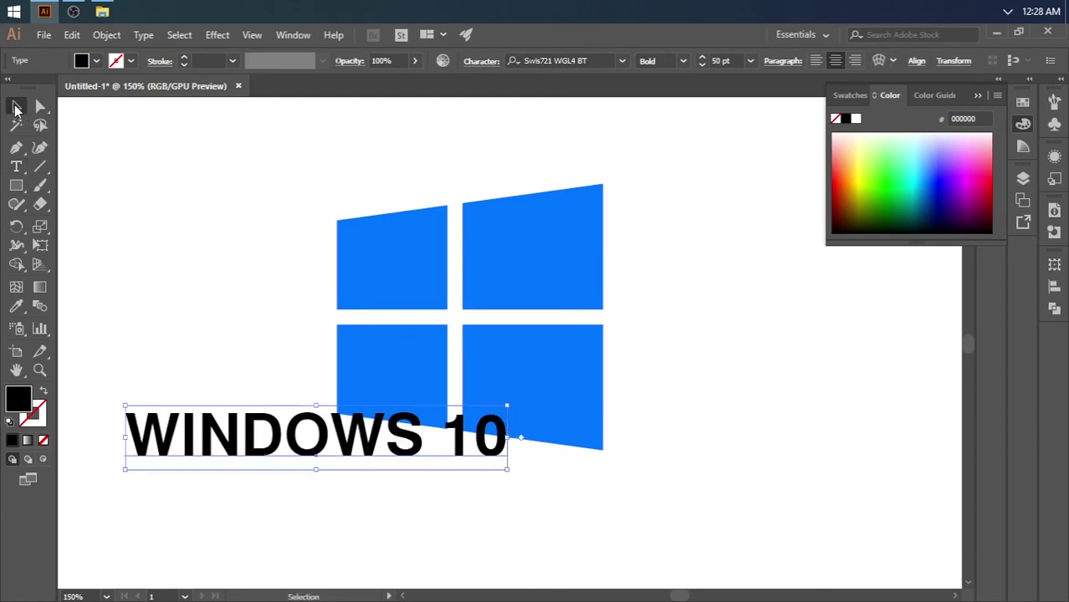
drag(318, 434, 452, 504)
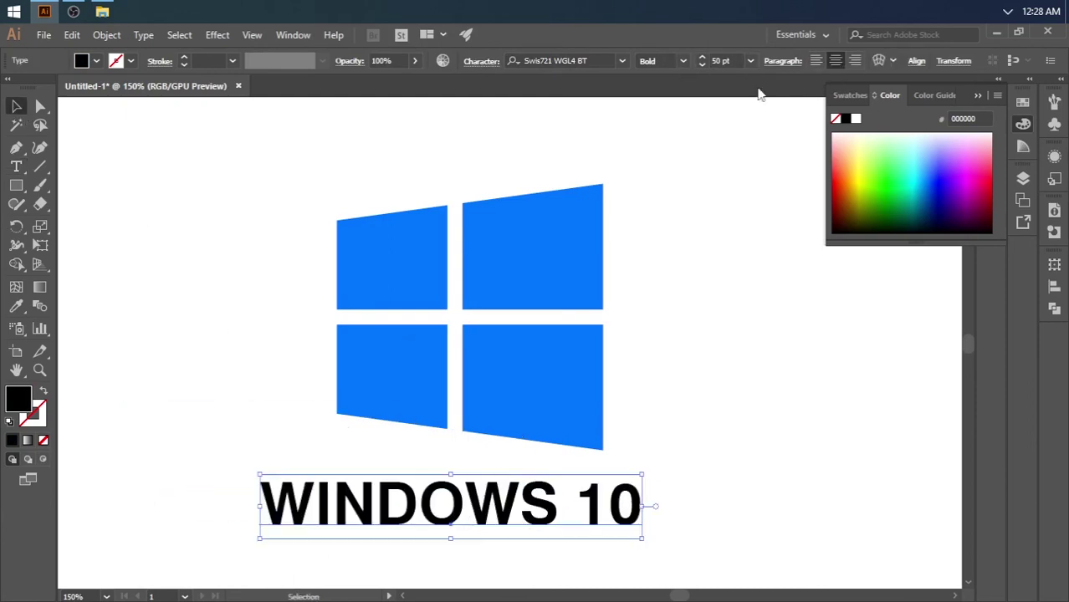
- Center the WINDOWS 10 text horizontally on the artboard and fit the whole artboard in view
click(788, 65)
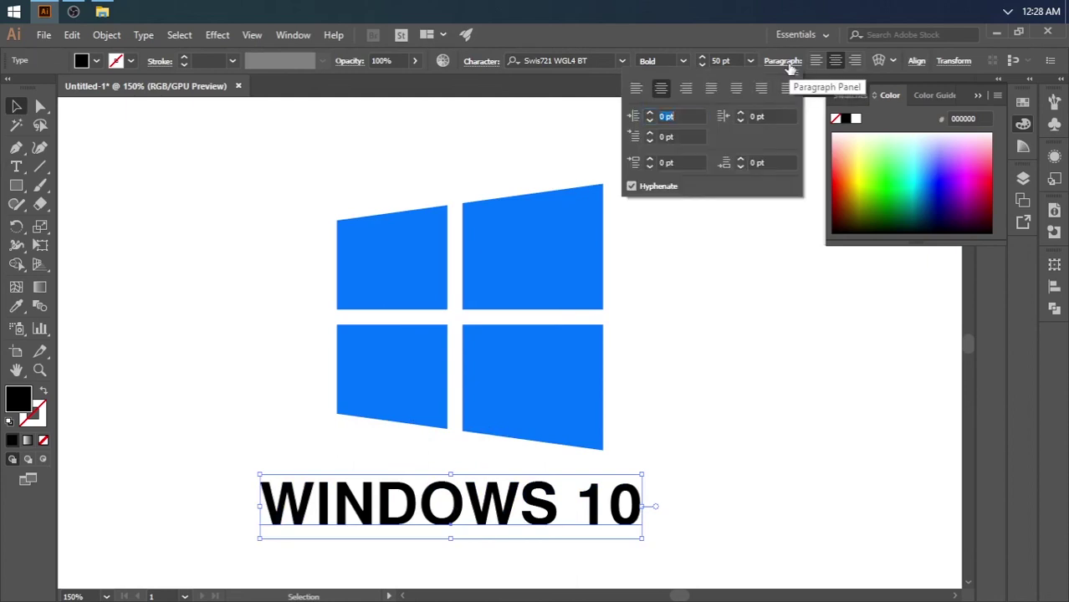
click(918, 61)
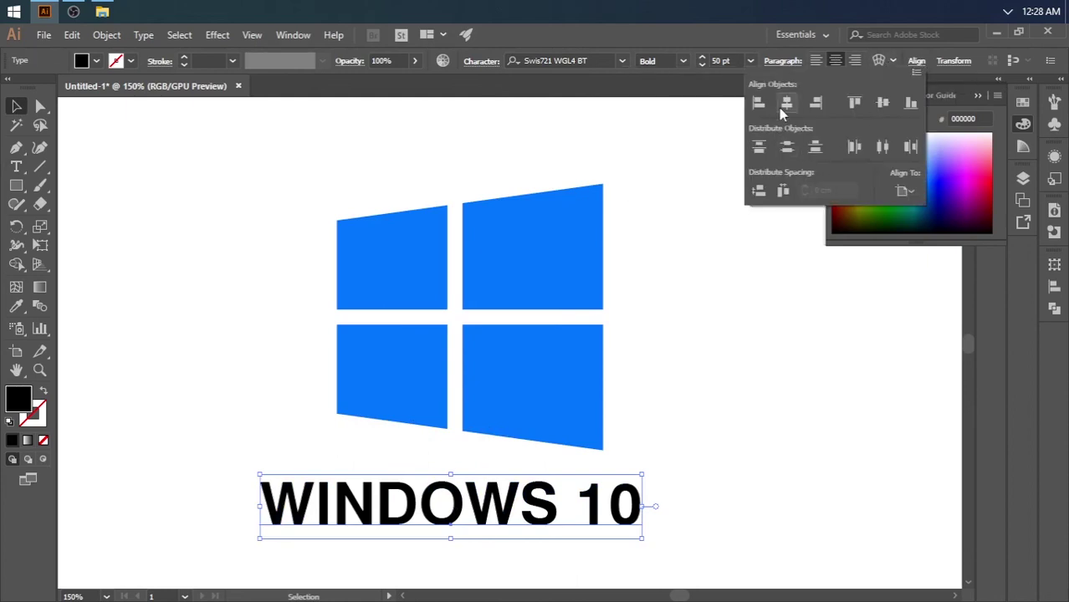
click(786, 102)
click(720, 345)
key(ctrl+0)
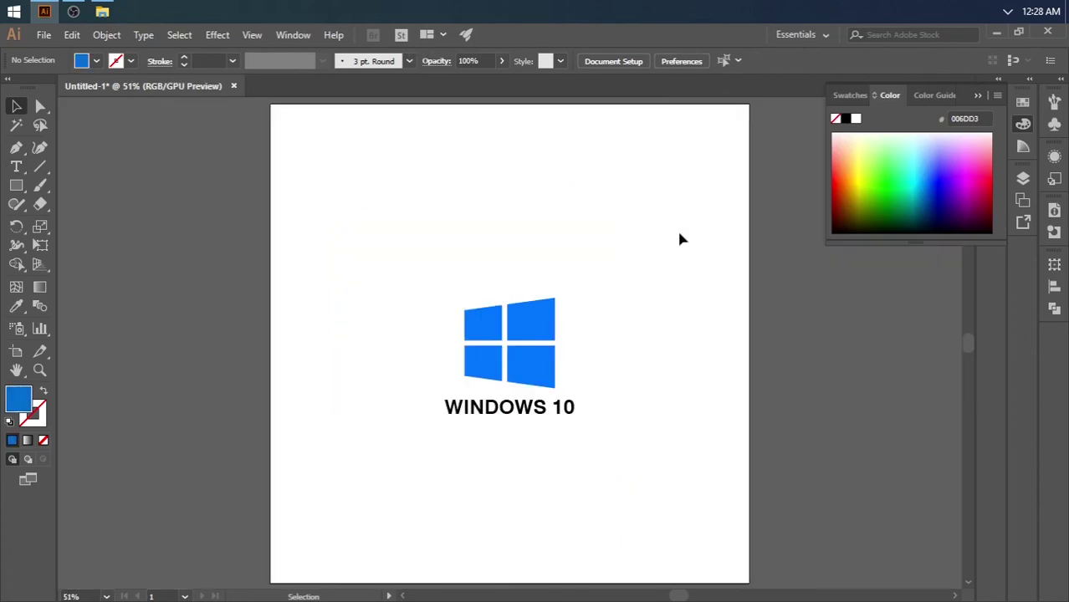
drag(676, 203, 339, 474)
click(393, 444)
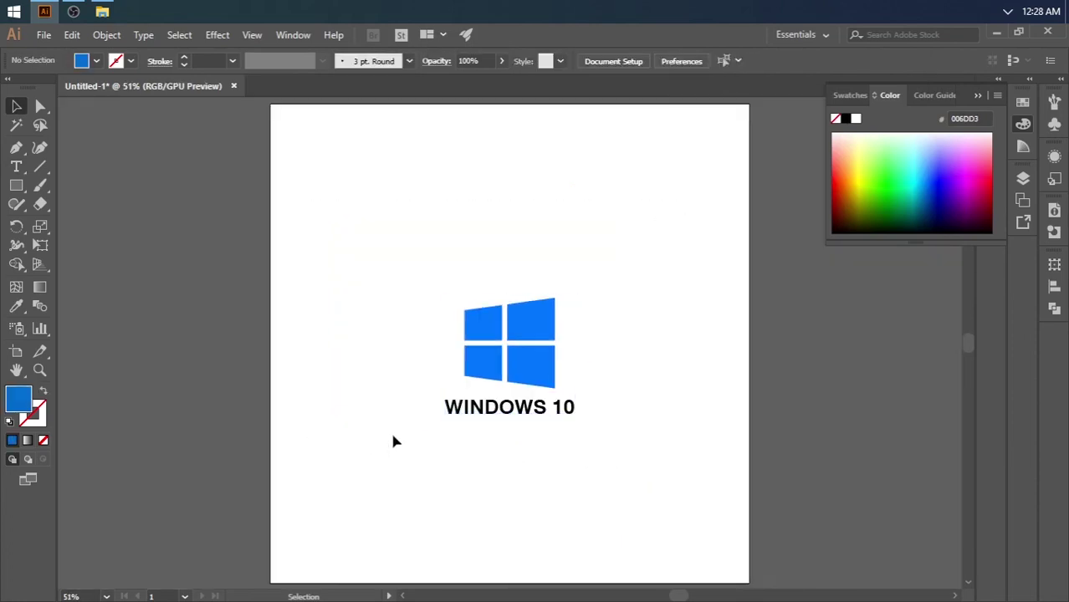